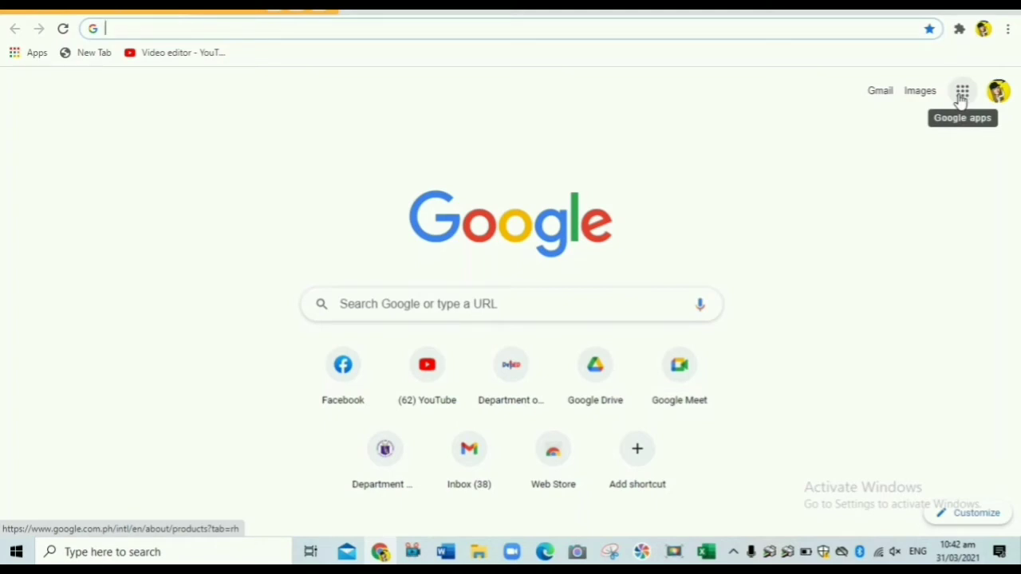
# Open Google Drive from the Google apps list and create a new blank Google Form.
pyautogui.click(961, 95)
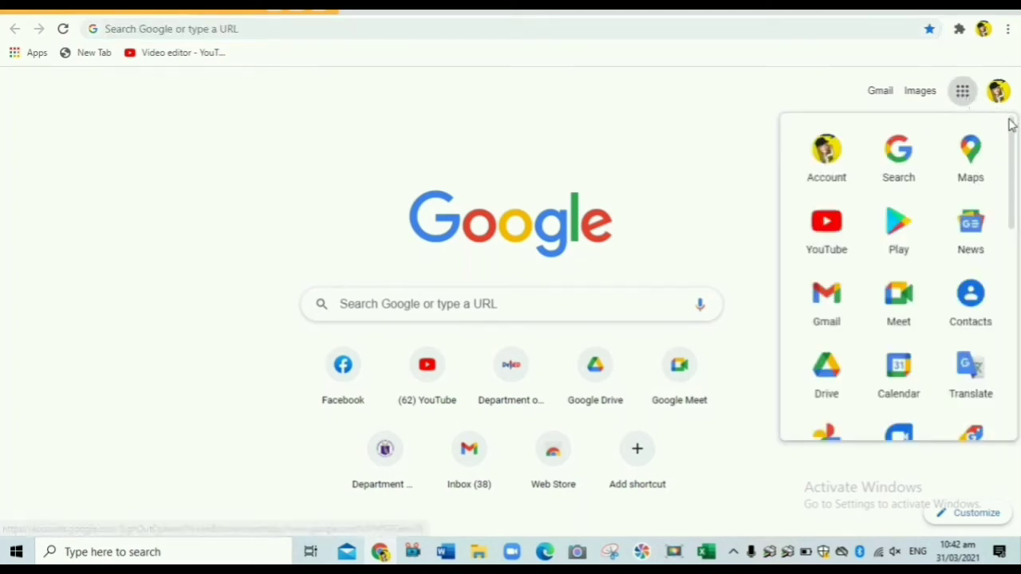
pyautogui.scroll(-1, 1012, 128)
pyautogui.moveTo(1011, 128); pyautogui.dragTo(1016, 276)
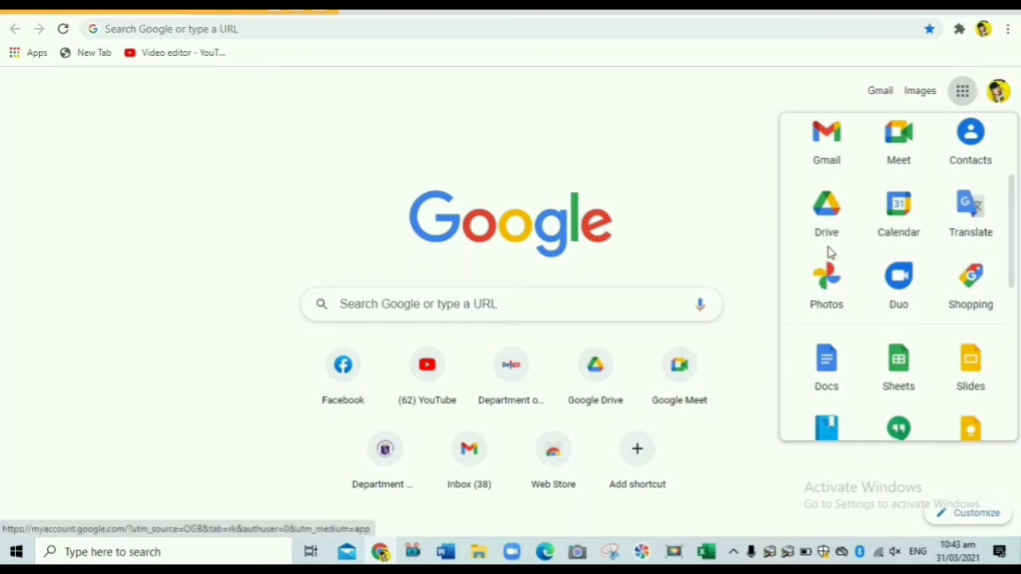
pyautogui.click(827, 222)
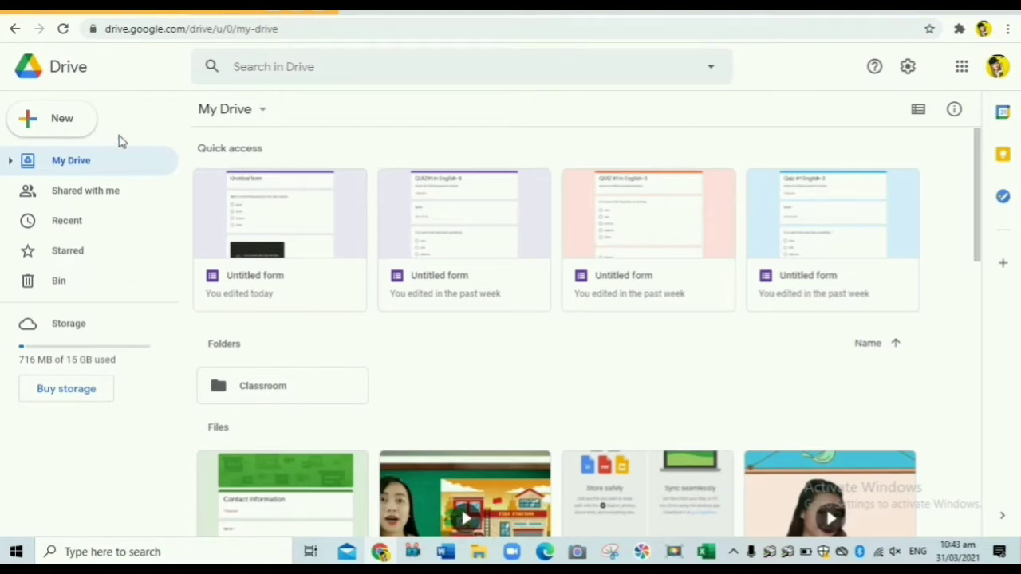
pyautogui.click(58, 120)
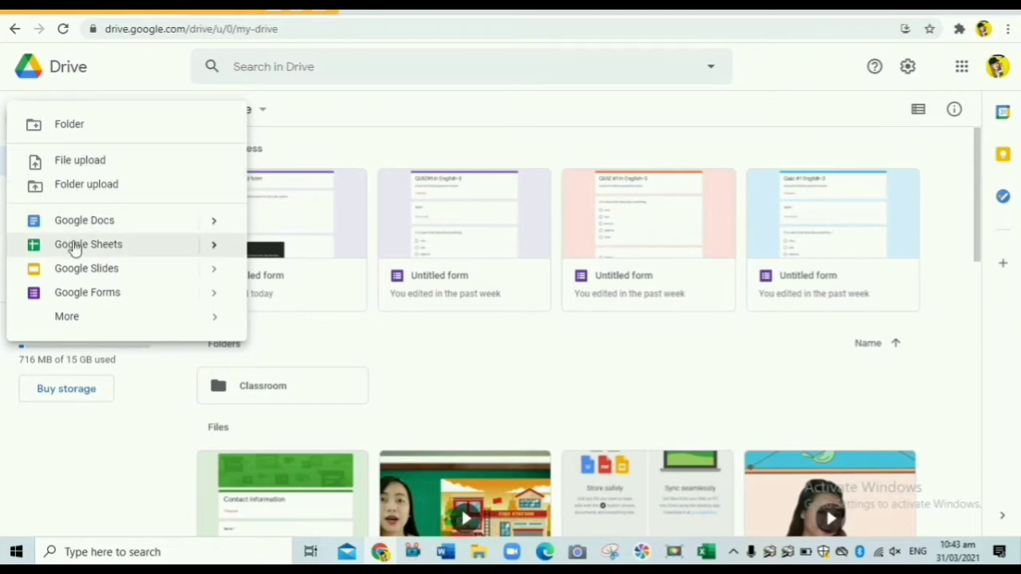
pyautogui.click(86, 296)
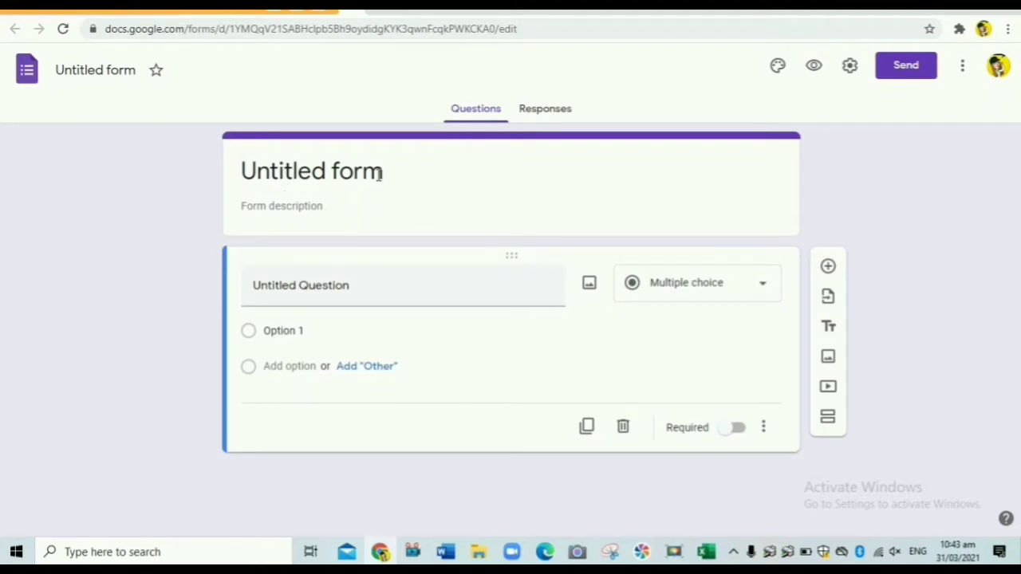
# Replace the form's title with "QUIZ #1 in Science-3".
pyautogui.click(325, 172)
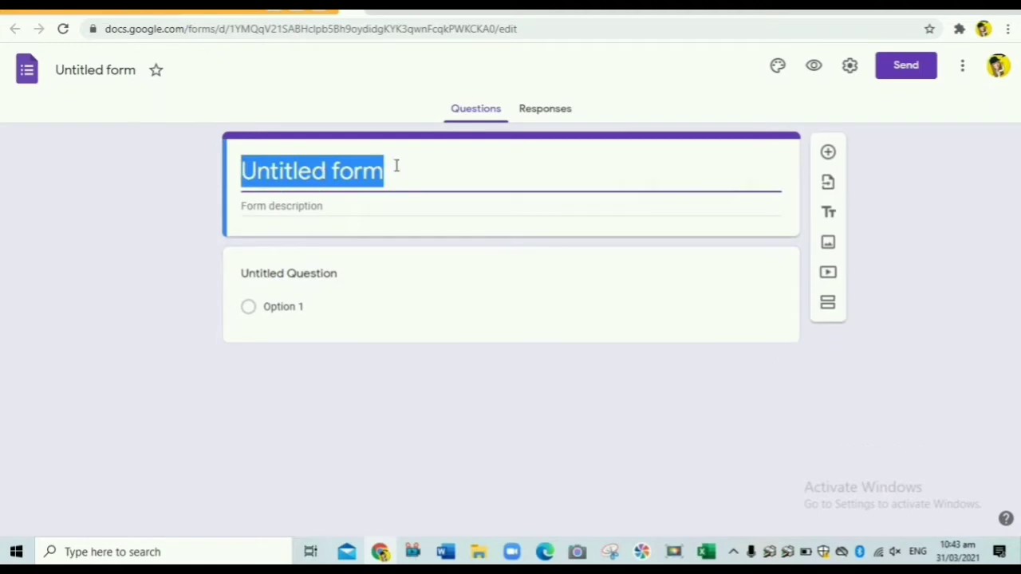
pyautogui.press('BackSpace')
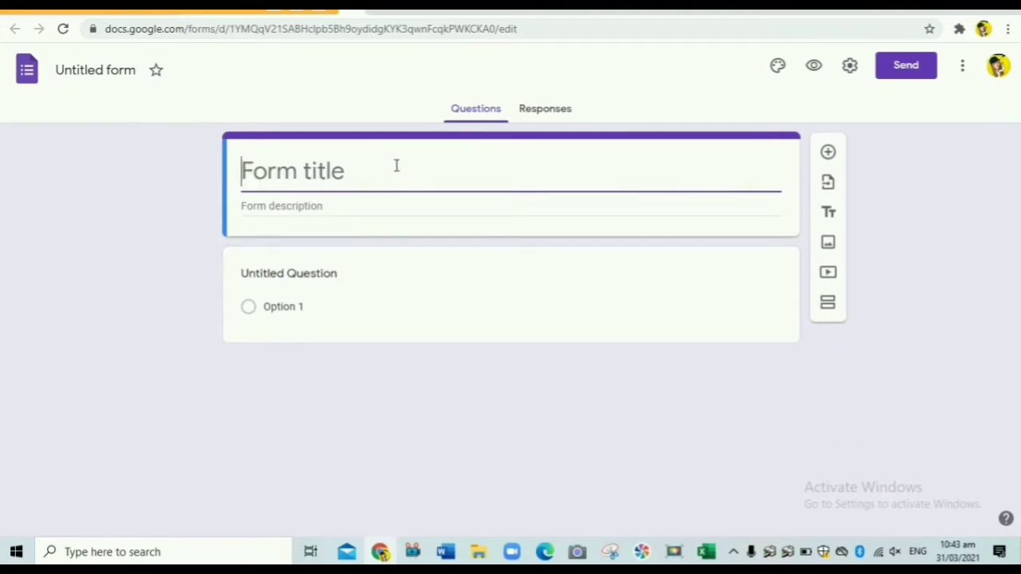
pyautogui.write('QUIZ #1')
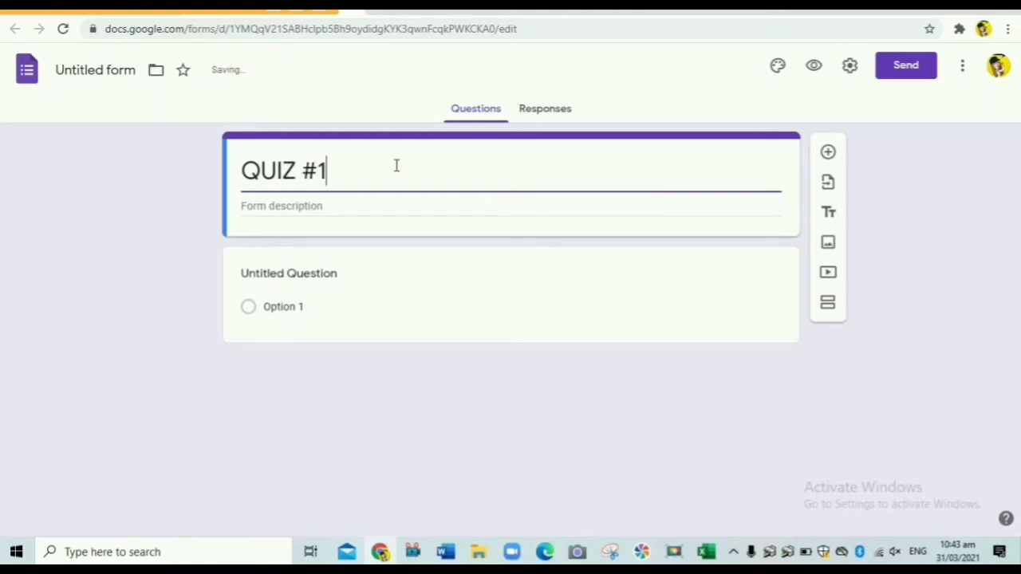
pyautogui.write(' in S')
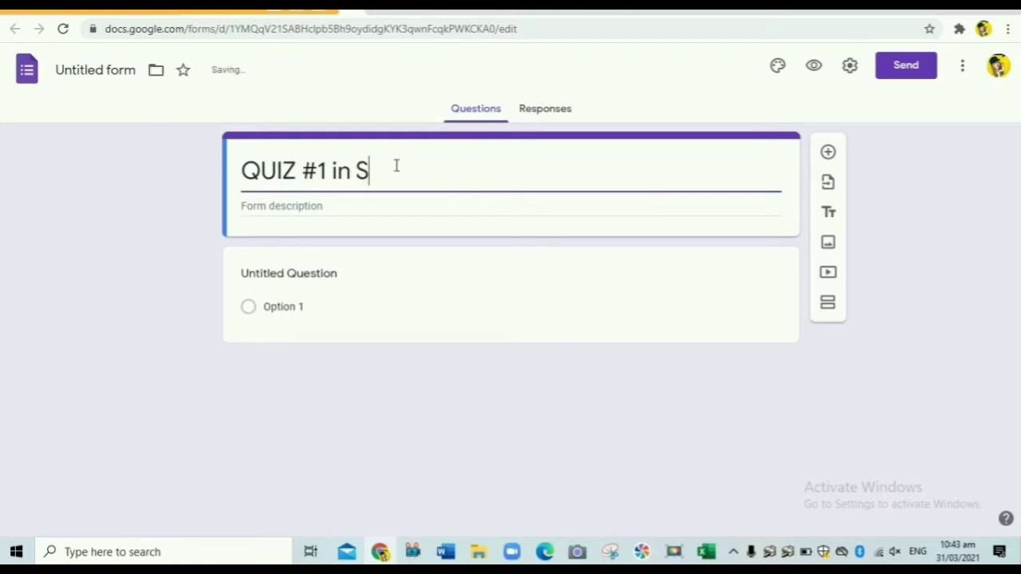
pyautogui.write('cience')
pyautogui.press('BackSpace')
pyautogui.write('-3')
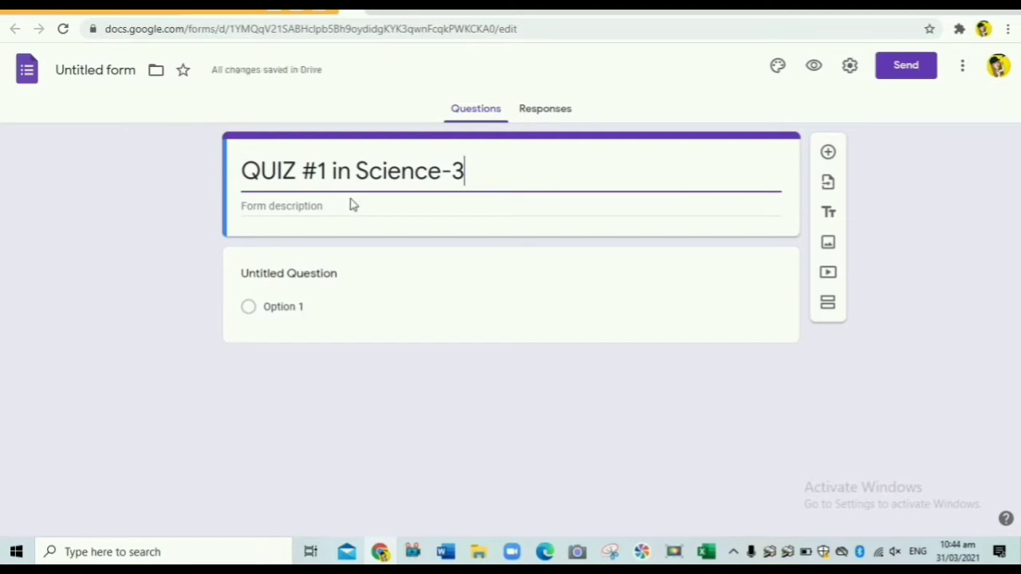
# Enter "Answer the following questions honestly." as the form description.
pyautogui.click(290, 205)
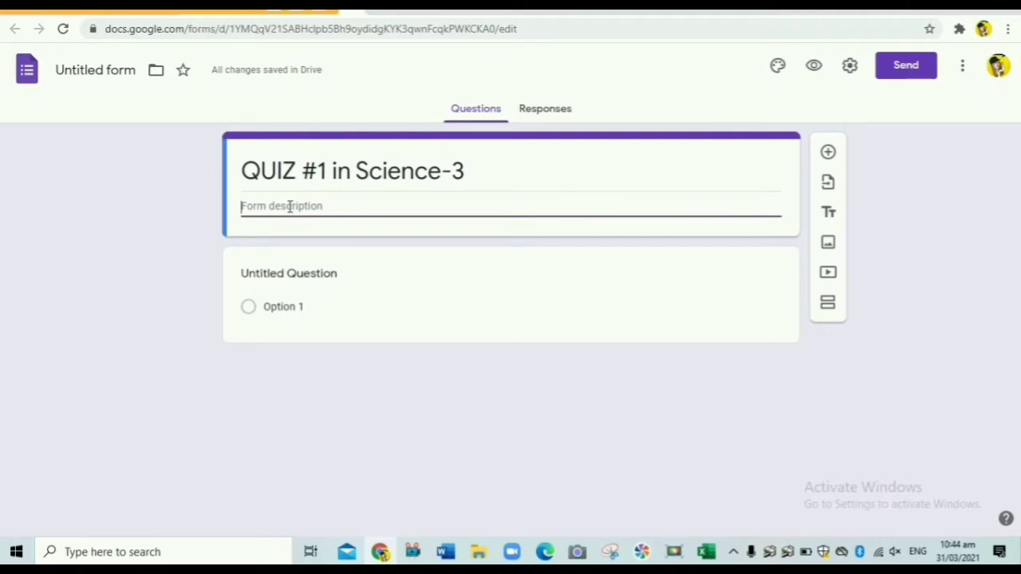
pyautogui.write('Answe')
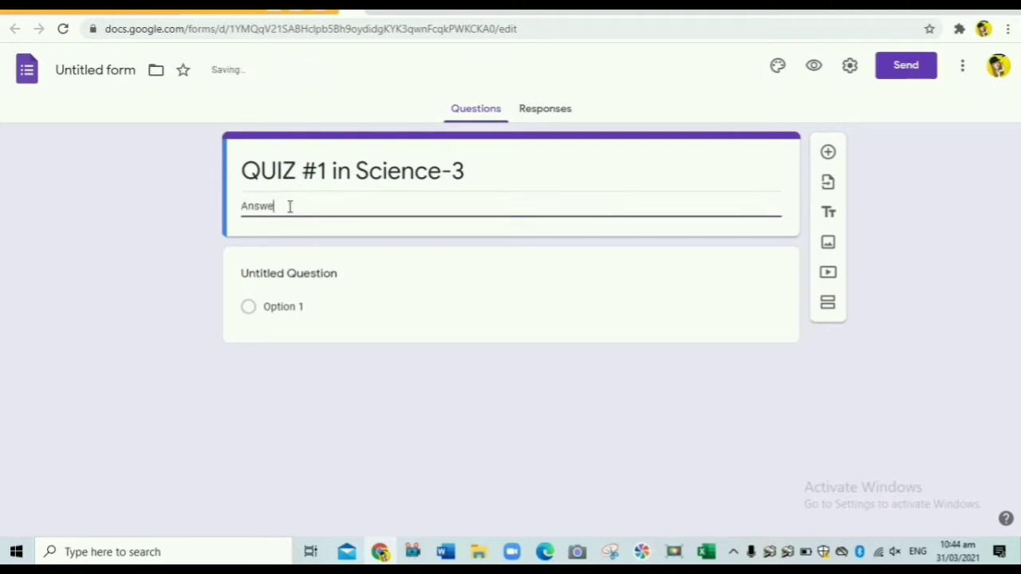
pyautogui.write('r the following questions ')
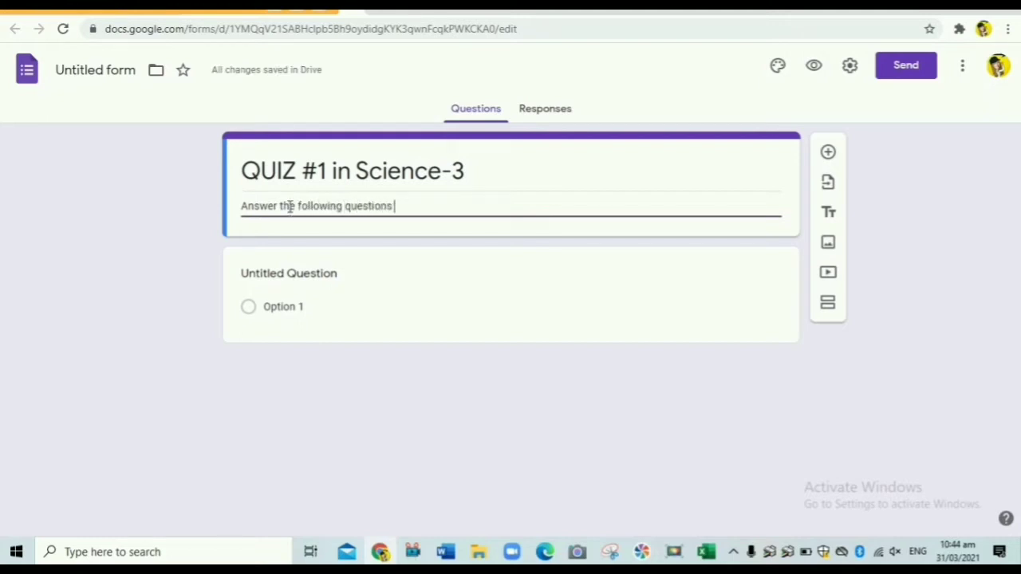
pyautogui.write('hones')
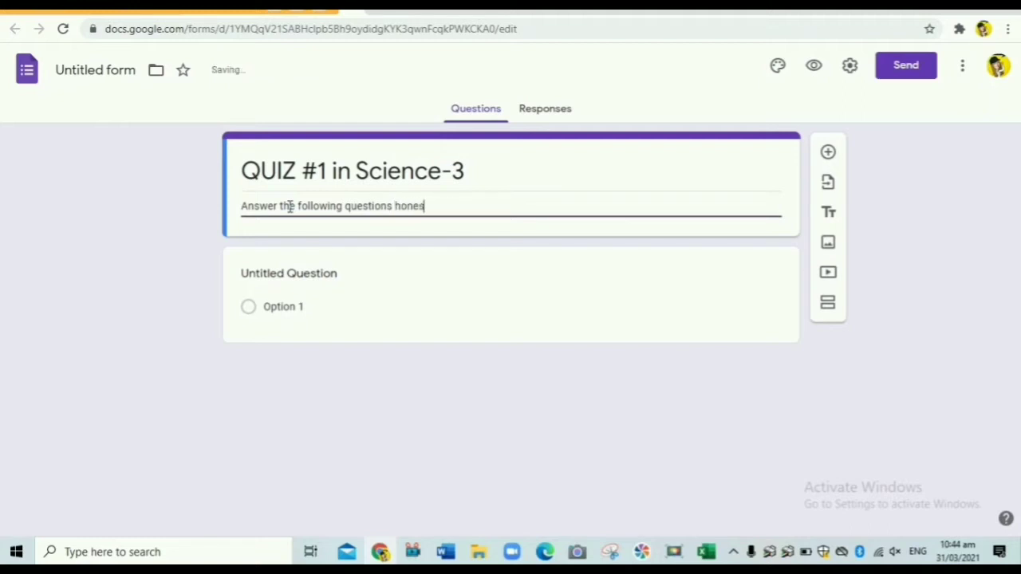
pyautogui.write('tly.')
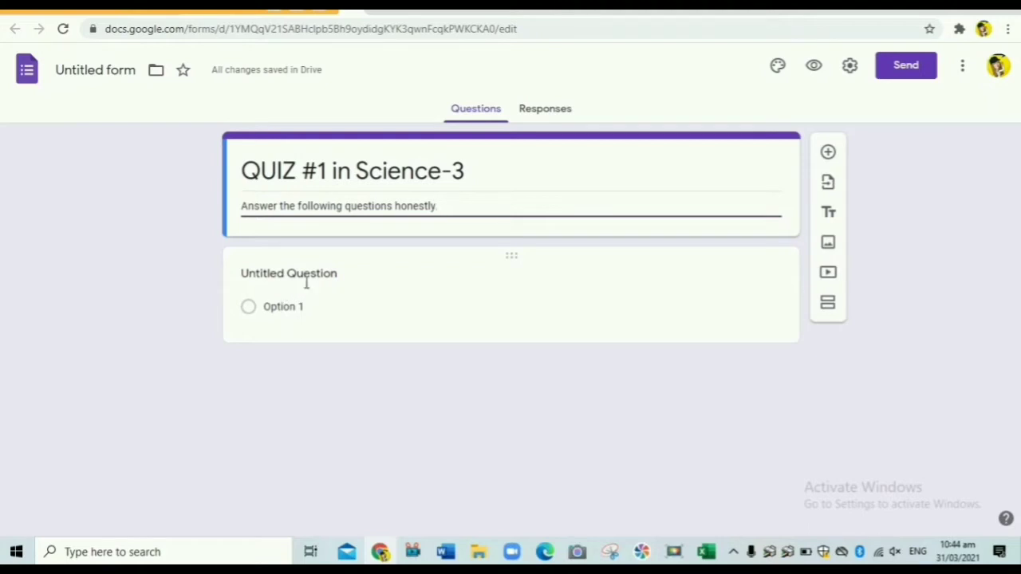
# Change the untitled question to "NAME" and make it a required Short answer question.
pyautogui.click(341, 281)
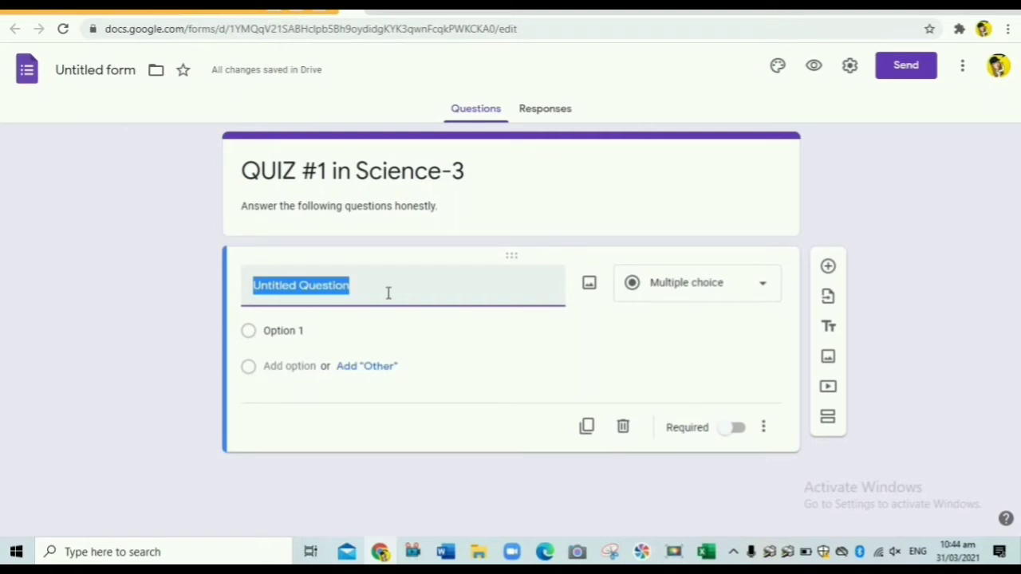
pyautogui.press('BackSpace')
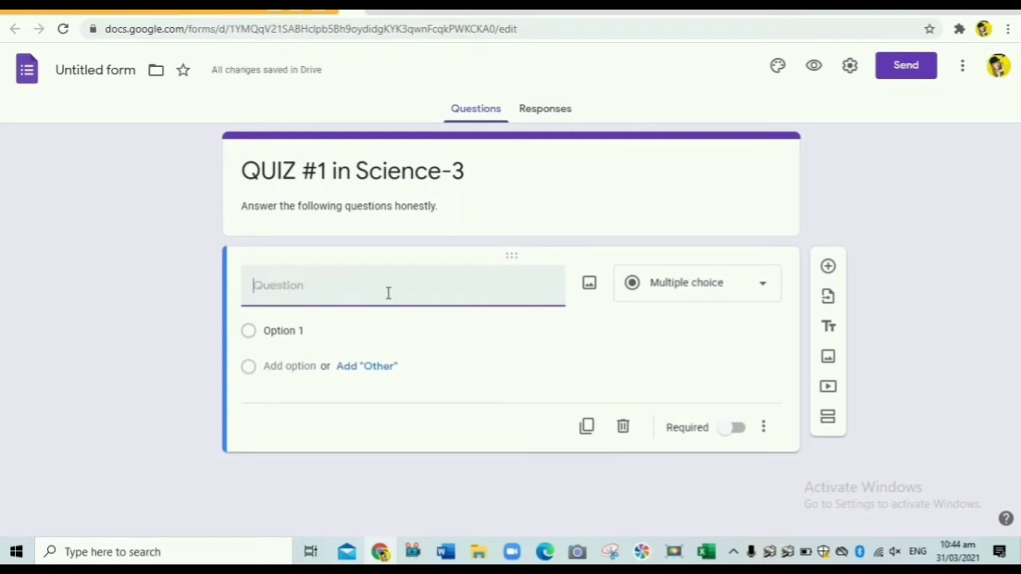
pyautogui.write('NAME')
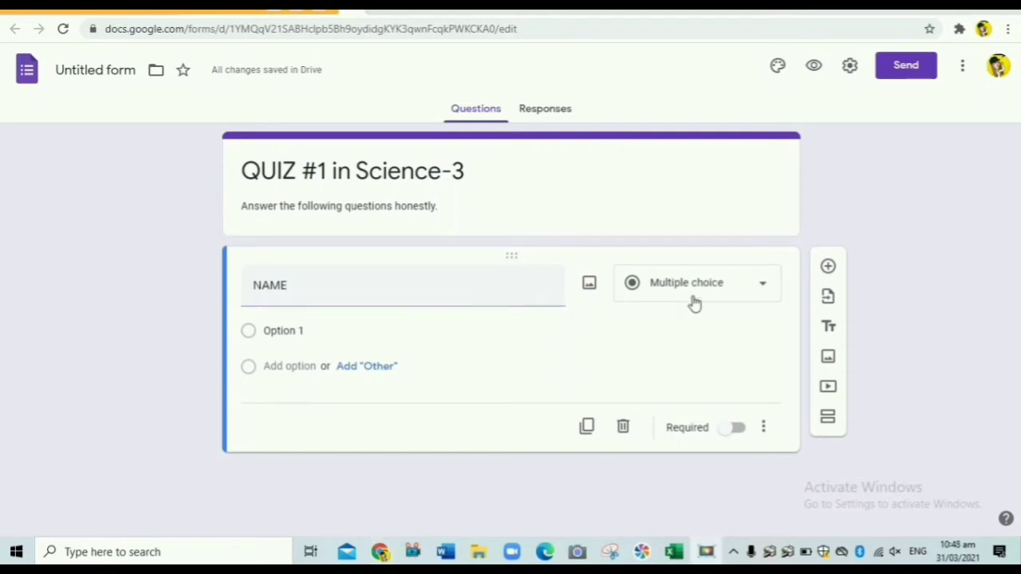
pyautogui.click(764, 289)
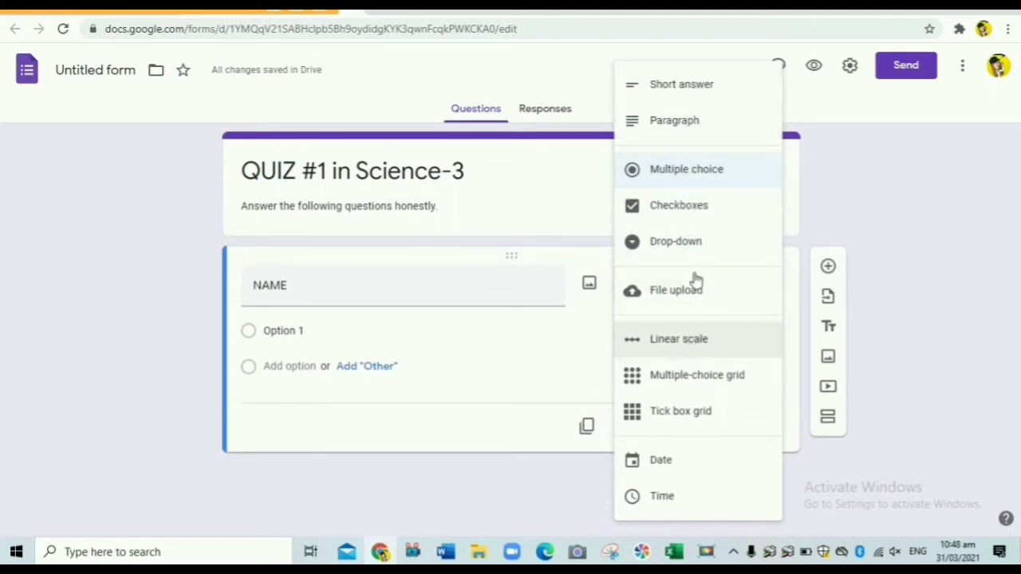
pyautogui.click(683, 86)
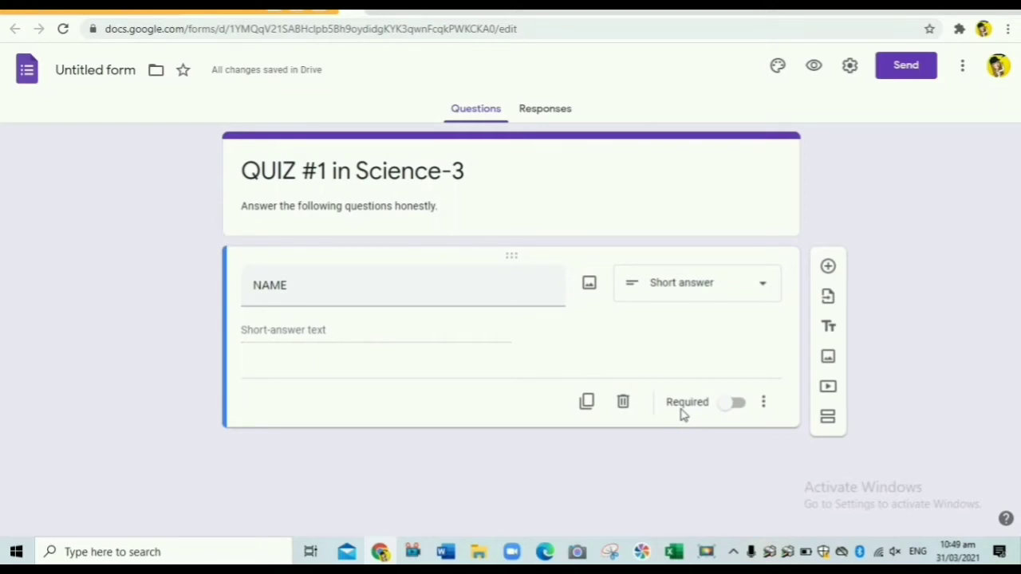
pyautogui.click(738, 405)
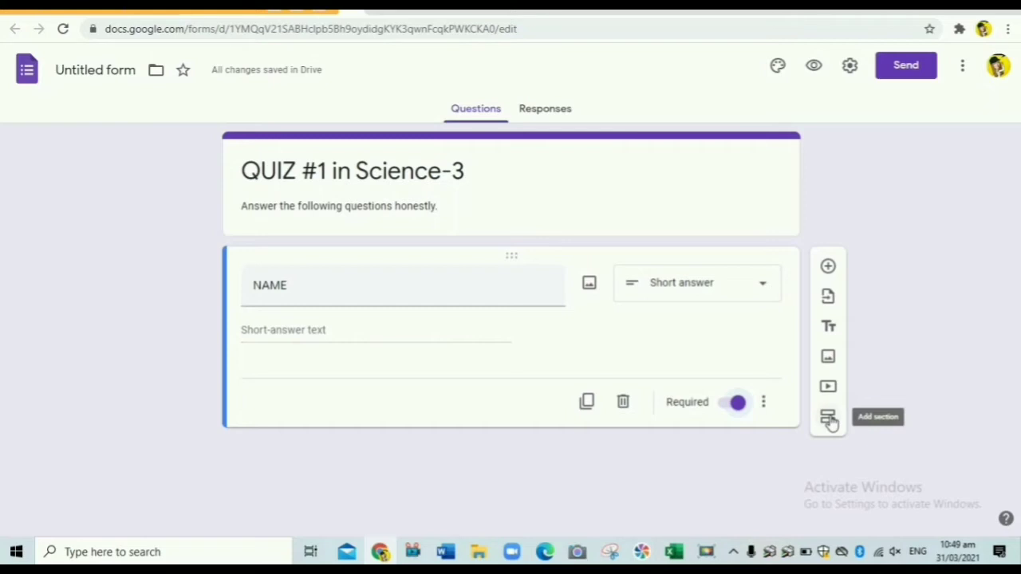
# Add a new multiple-choice question asking "What is the farthest planet in the solar system?".
pyautogui.click(828, 266)
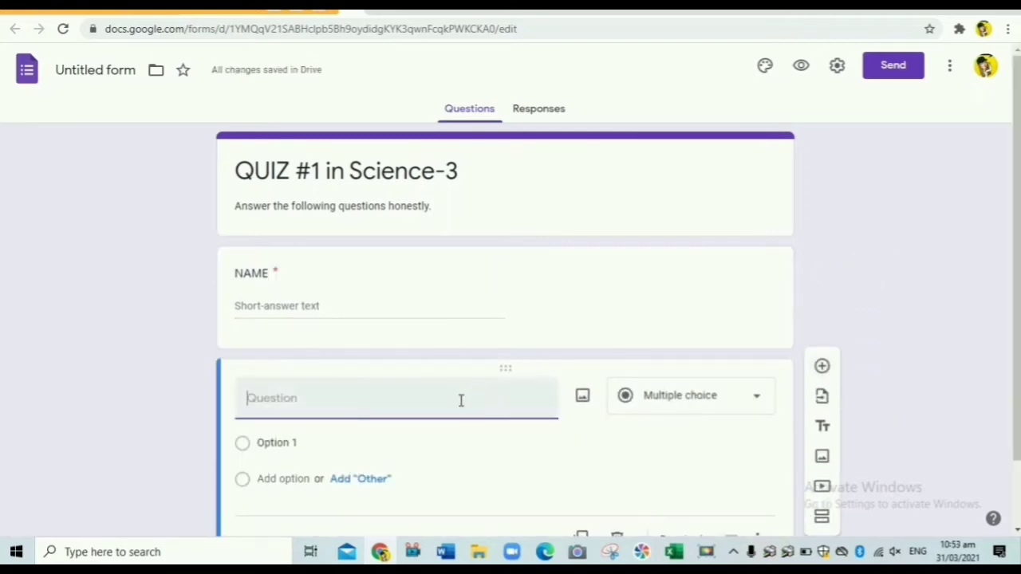
pyautogui.write('What is the farthest planet in ')
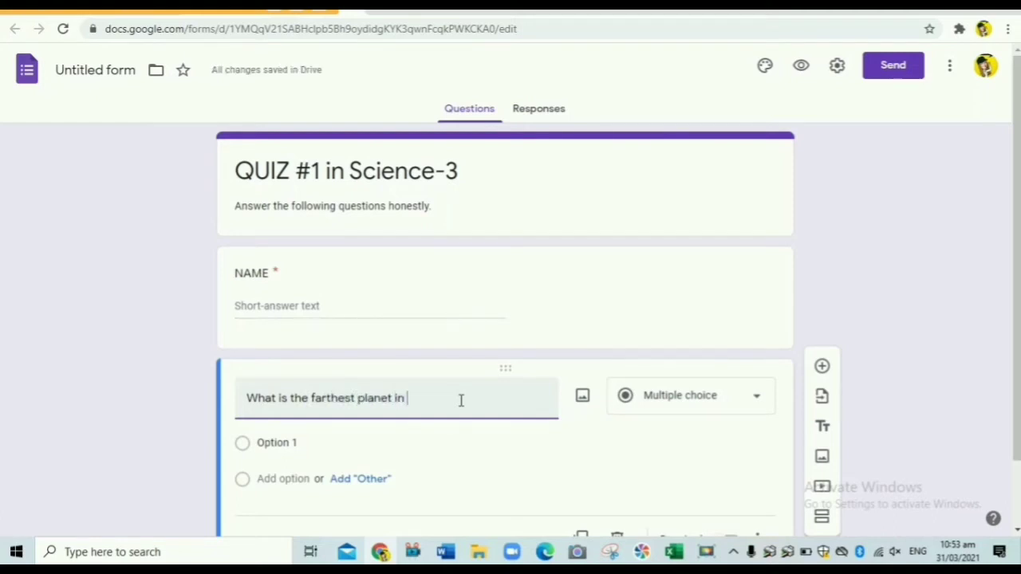
pyautogui.write('the sol')
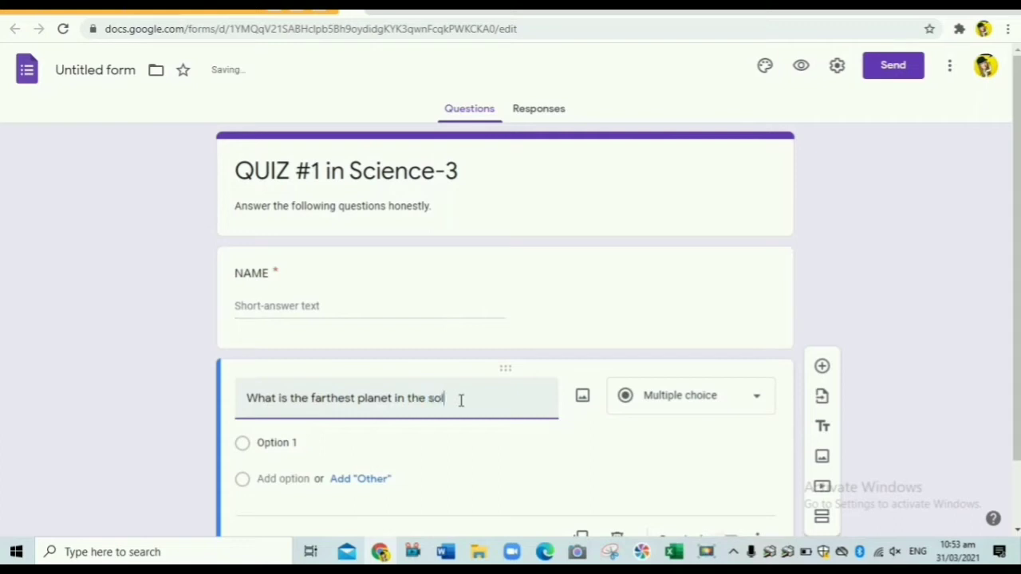
pyautogui.write('ar system?')
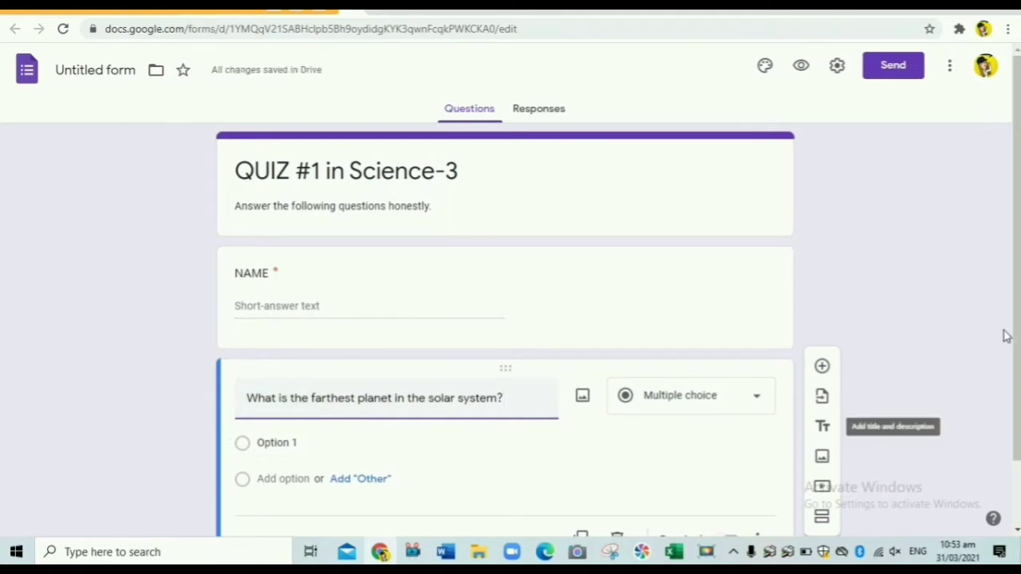
# Set the planet question's first answer option to "Neptune" and add an "Other" option.
pyautogui.scroll(-1, 1016, 333)
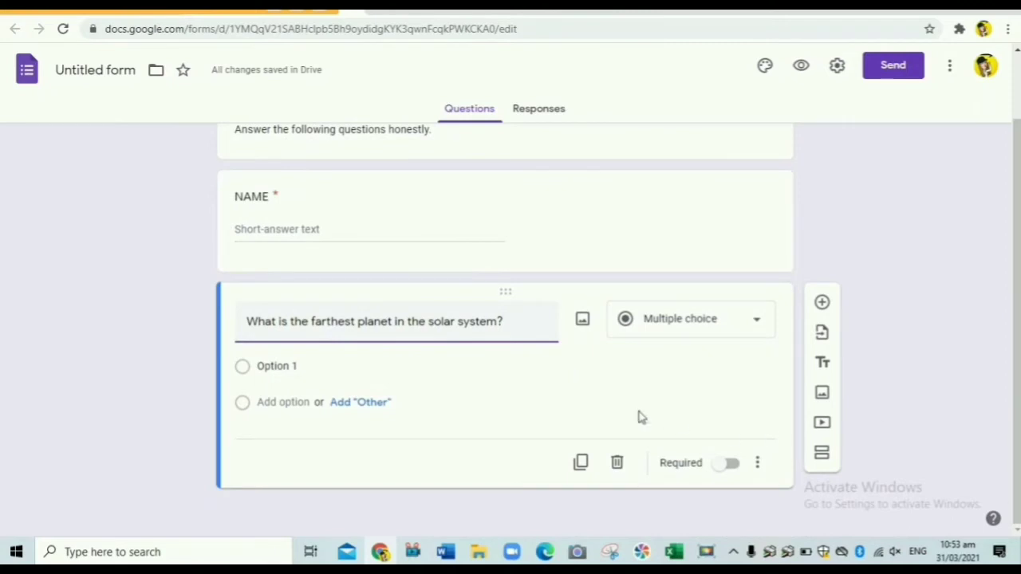
pyautogui.click(335, 367)
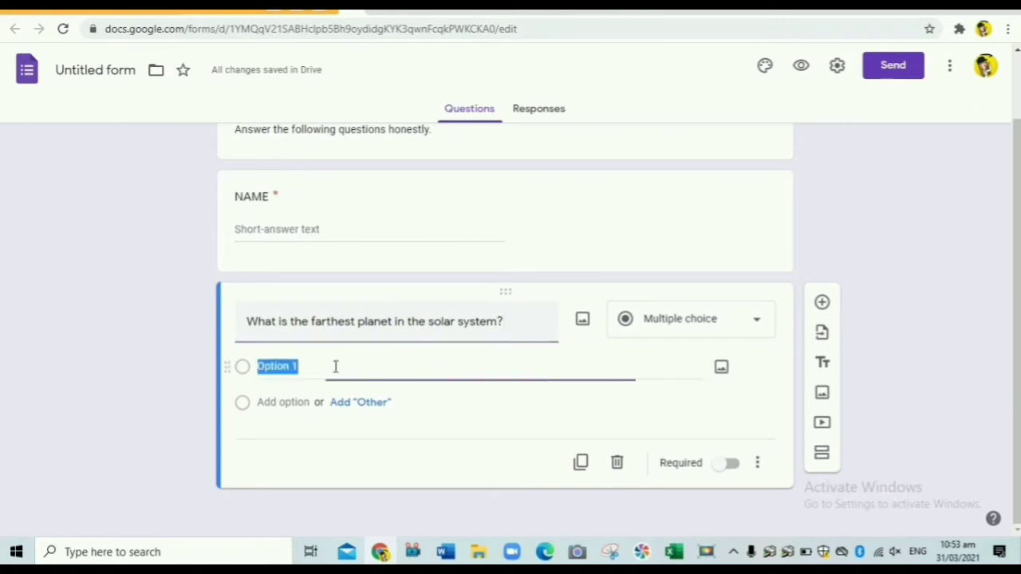
pyautogui.press('BackSpace')
pyautogui.write('Neptune')
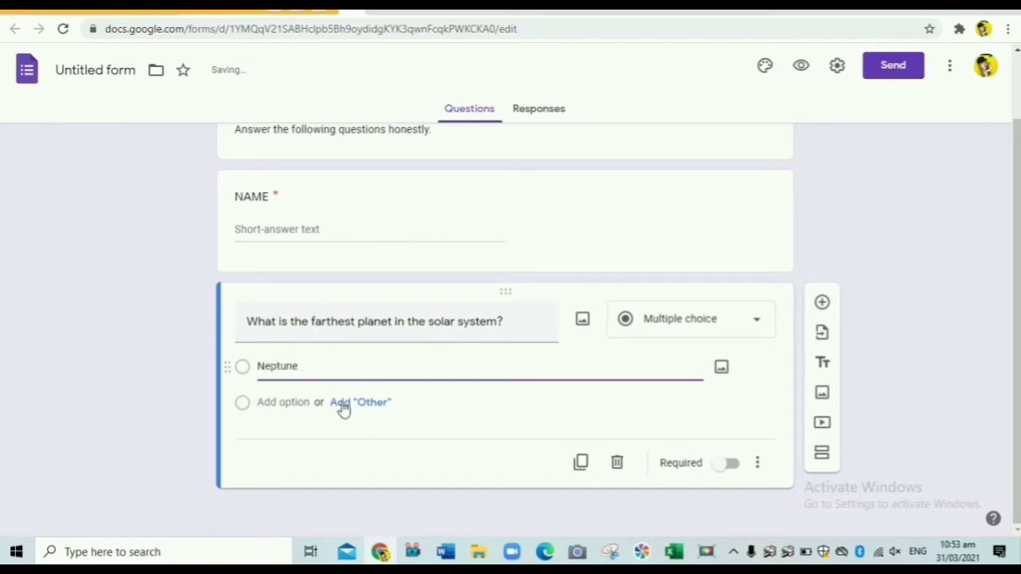
pyautogui.click(348, 408)
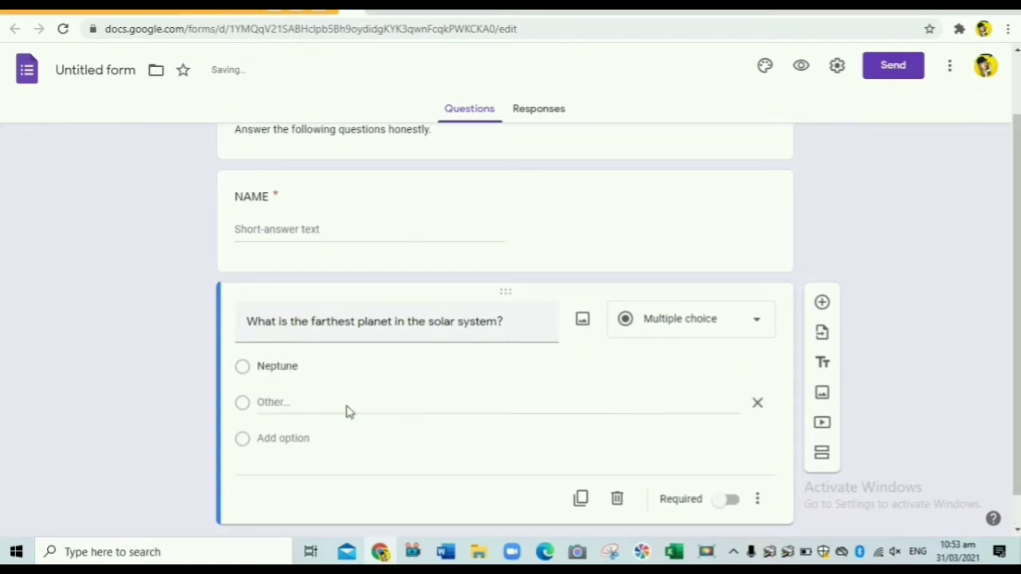
# Add "Earth" and "Mercury" as the second and third answer options of the planet question.
pyautogui.click(297, 438)
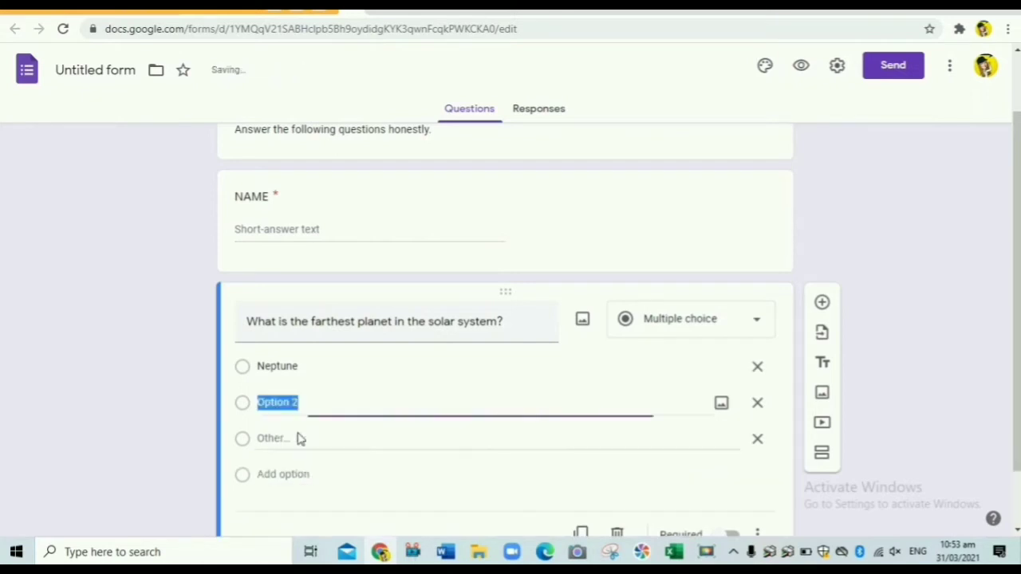
pyautogui.write('Ear')
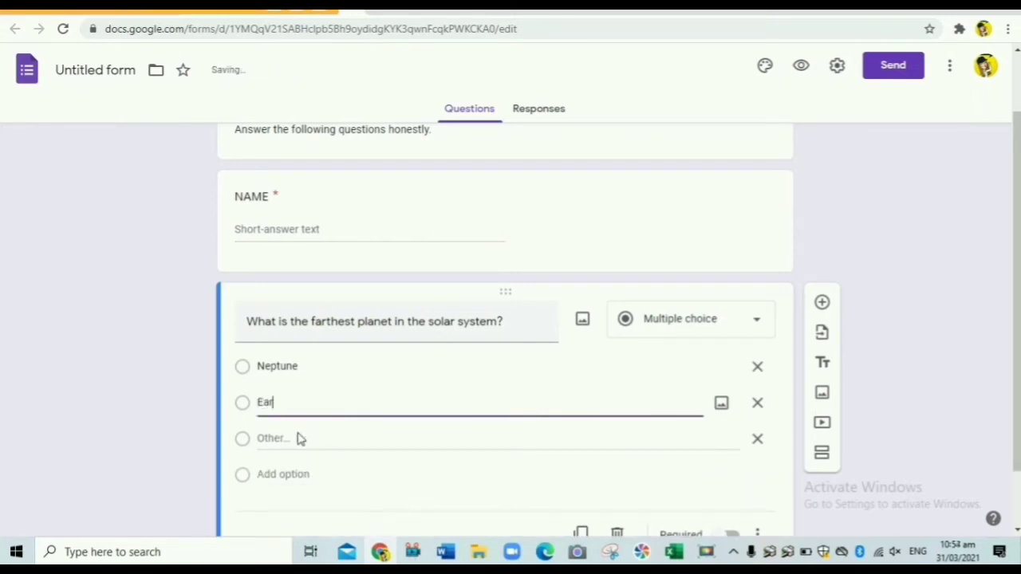
pyautogui.write('th')
pyautogui.click(294, 474)
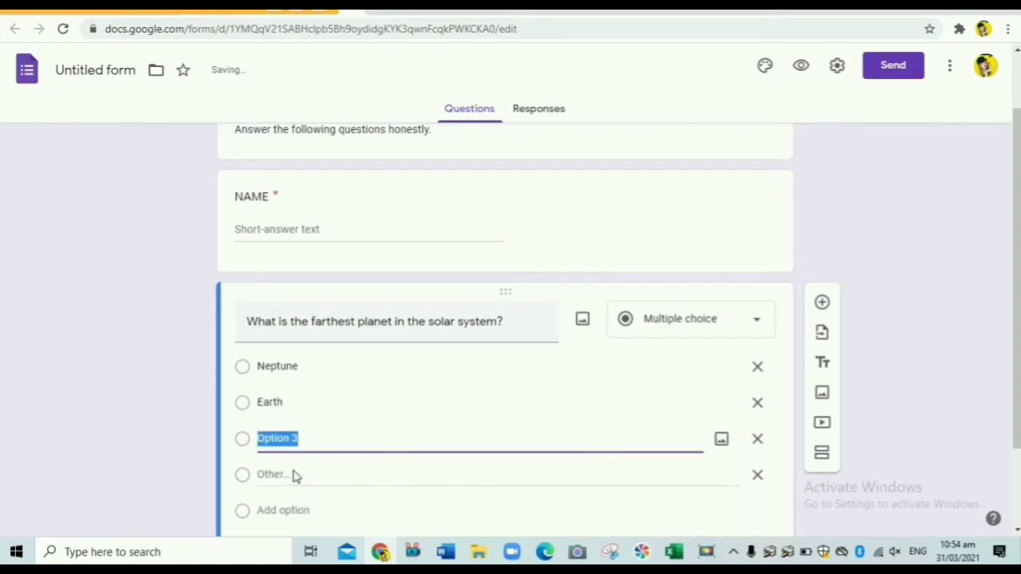
pyautogui.press('BackSpace')
pyautogui.write('M')
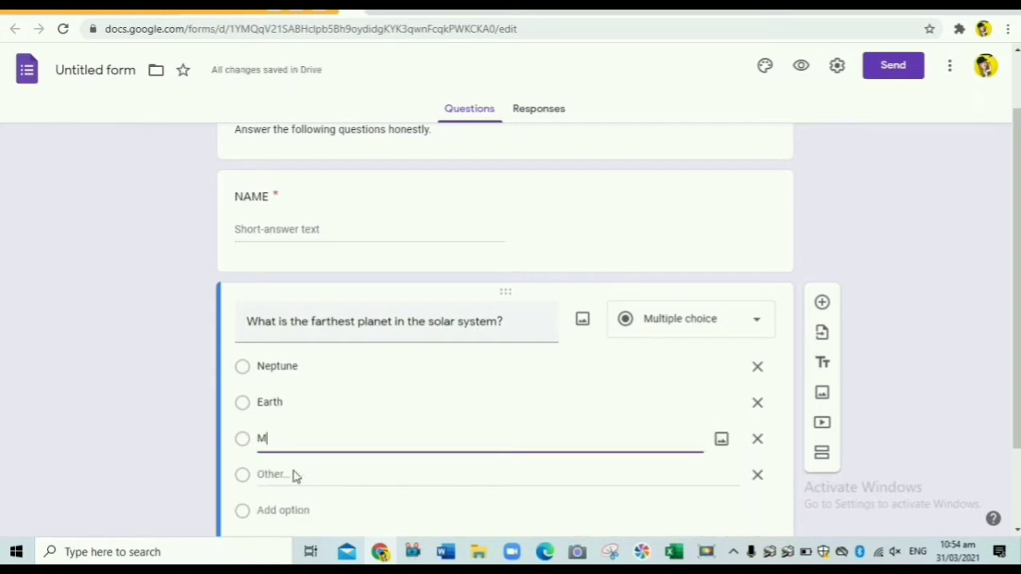
pyautogui.write('ercury')
# Add "Venus" as the fourth answer option of the planet question and make the question required.
pyautogui.click(292, 509)
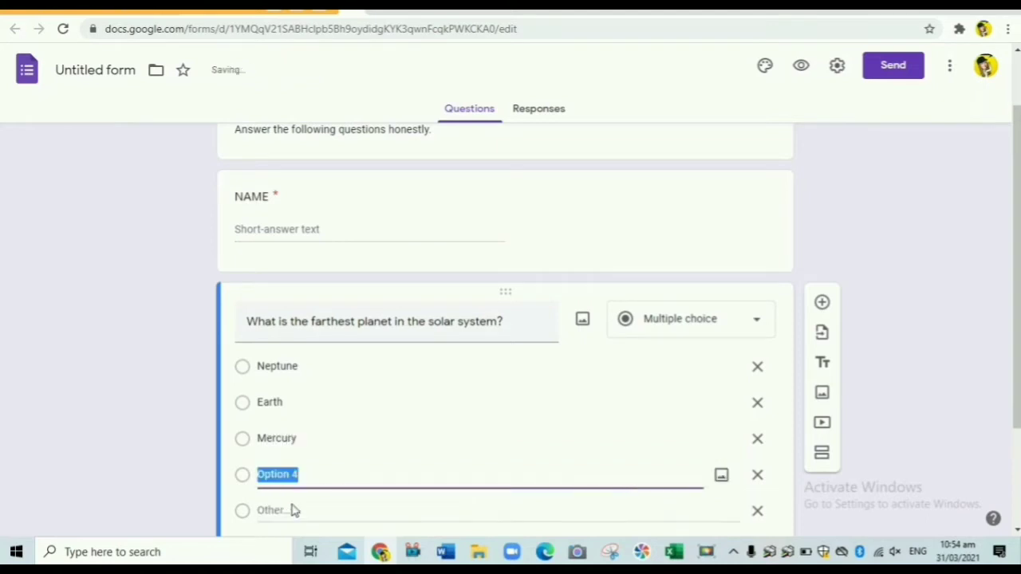
pyautogui.press('BackSpace')
pyautogui.write('V')
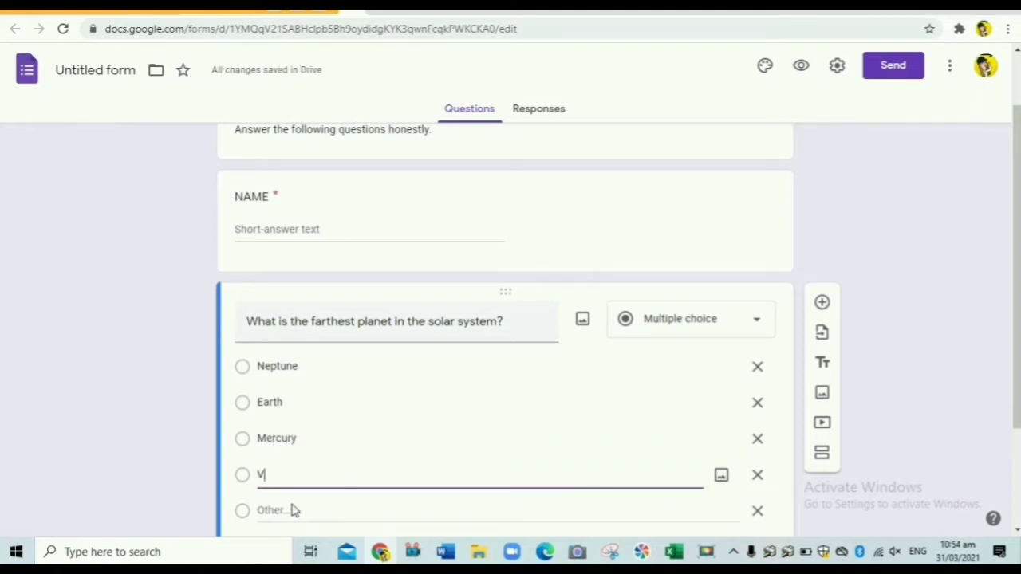
pyautogui.write('enus')
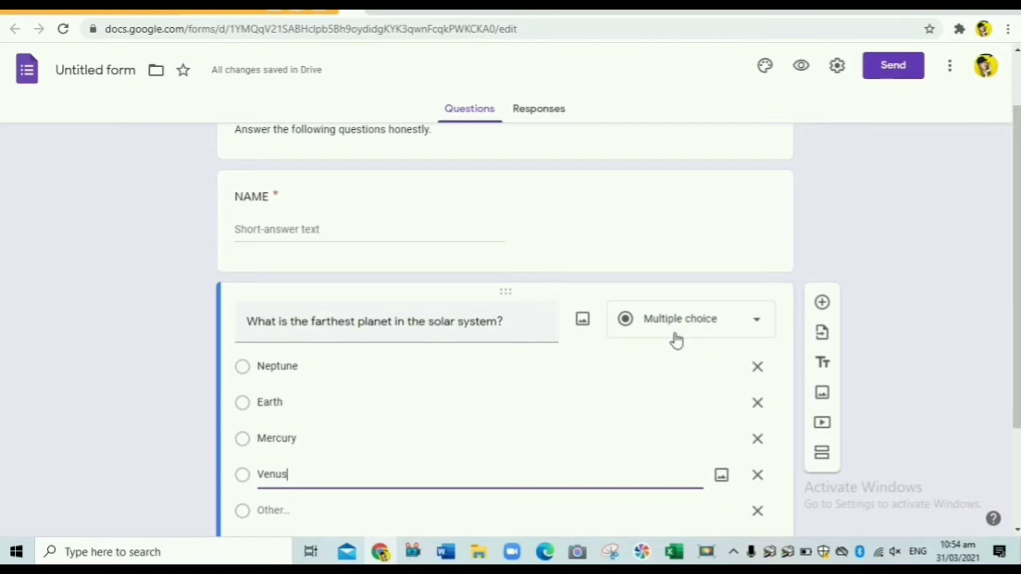
pyautogui.moveTo(1016, 263); pyautogui.dragTo(1018, 347)
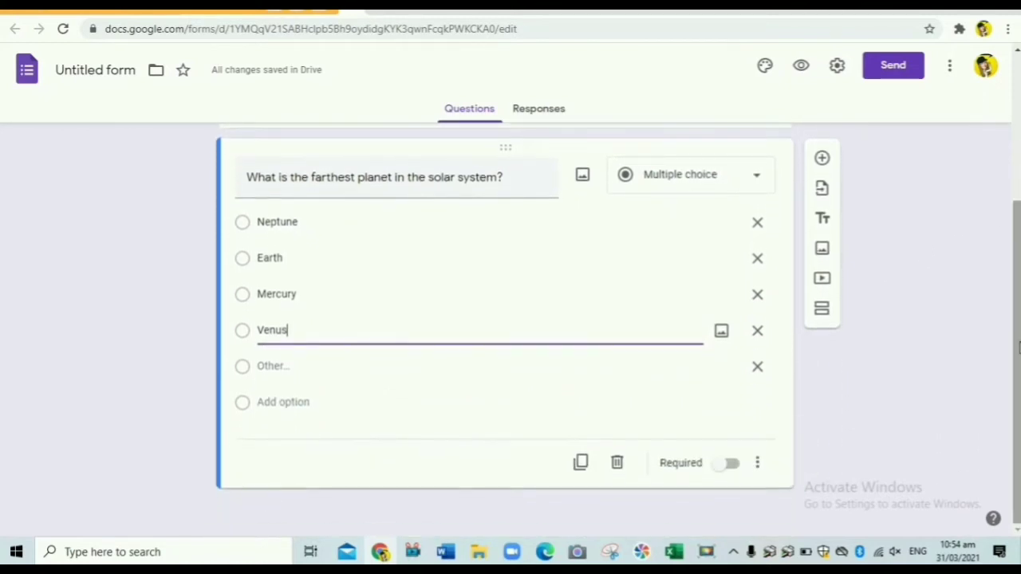
pyautogui.click(734, 468)
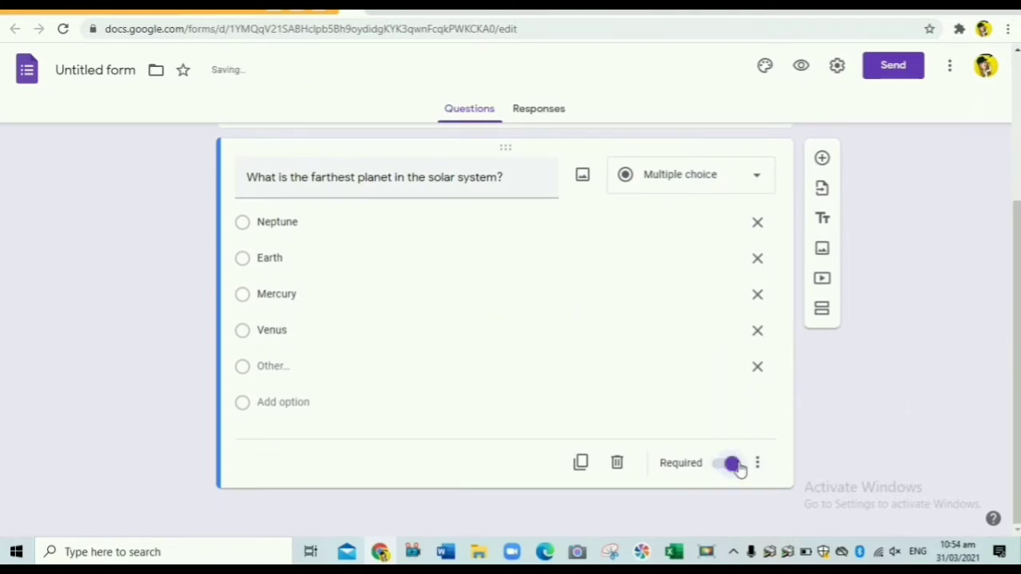
# Change the form's theme colour to red and close the theme options.
pyautogui.click(765, 67)
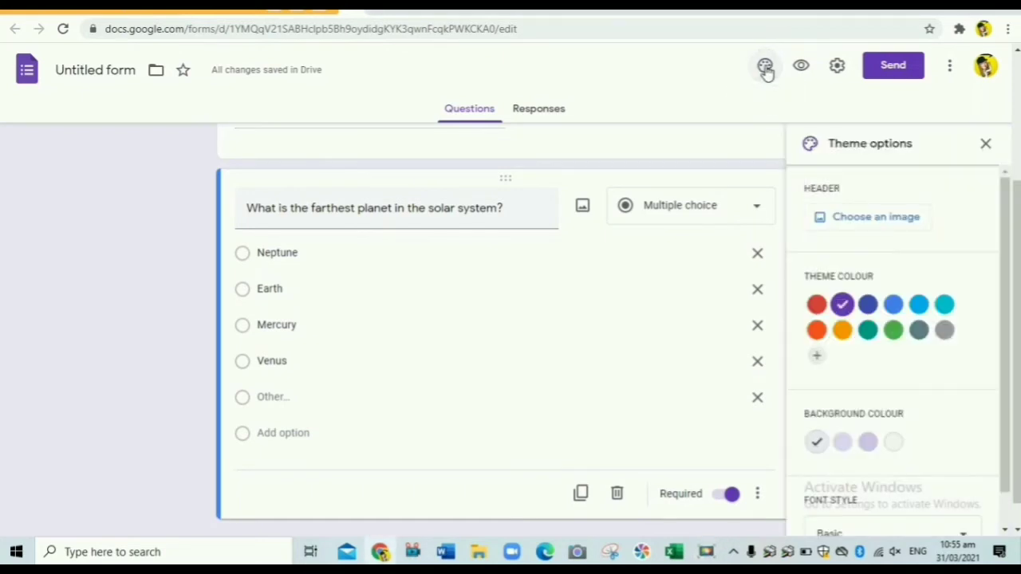
pyautogui.click(817, 305)
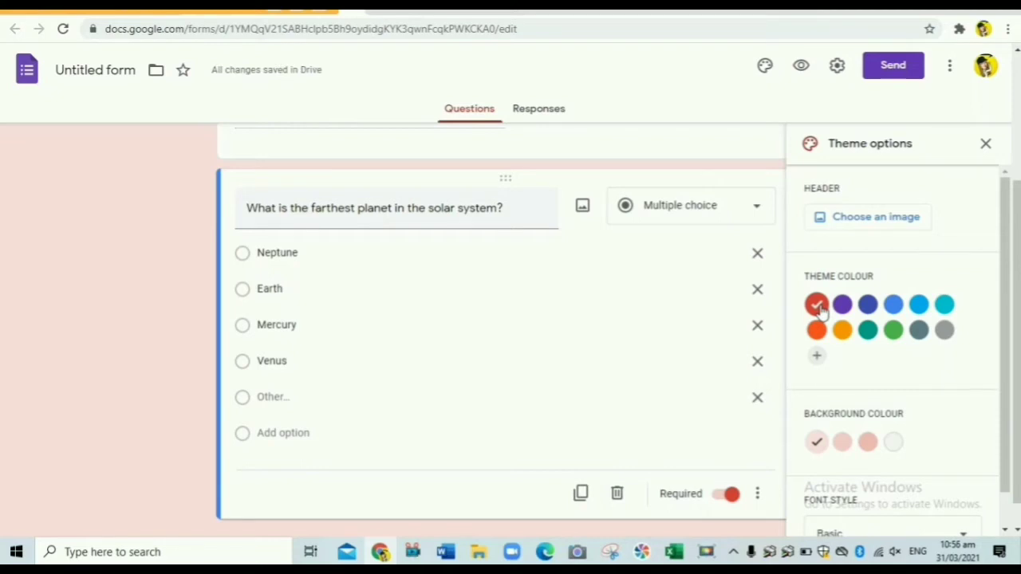
pyautogui.click(762, 157)
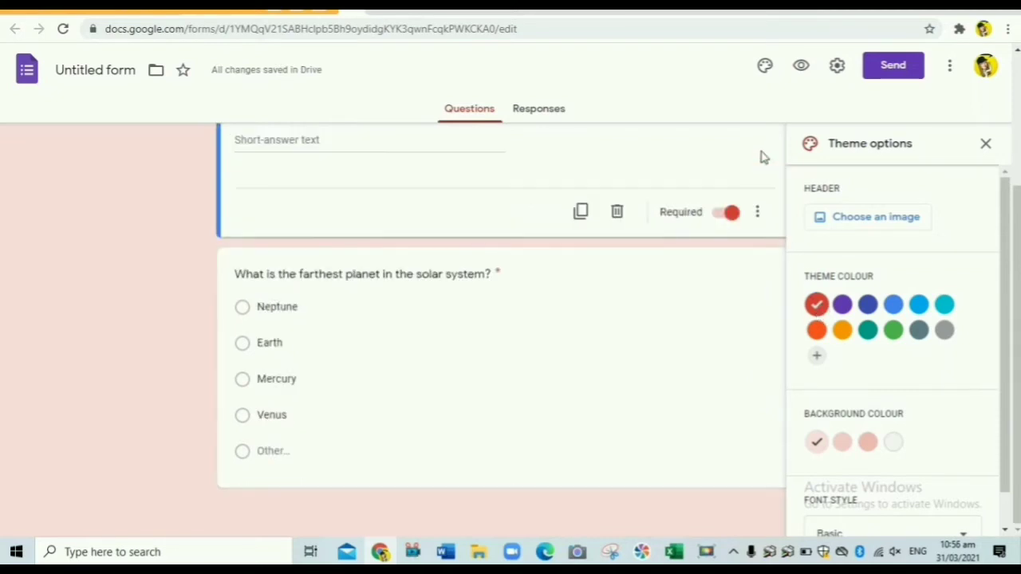
pyautogui.click(985, 144)
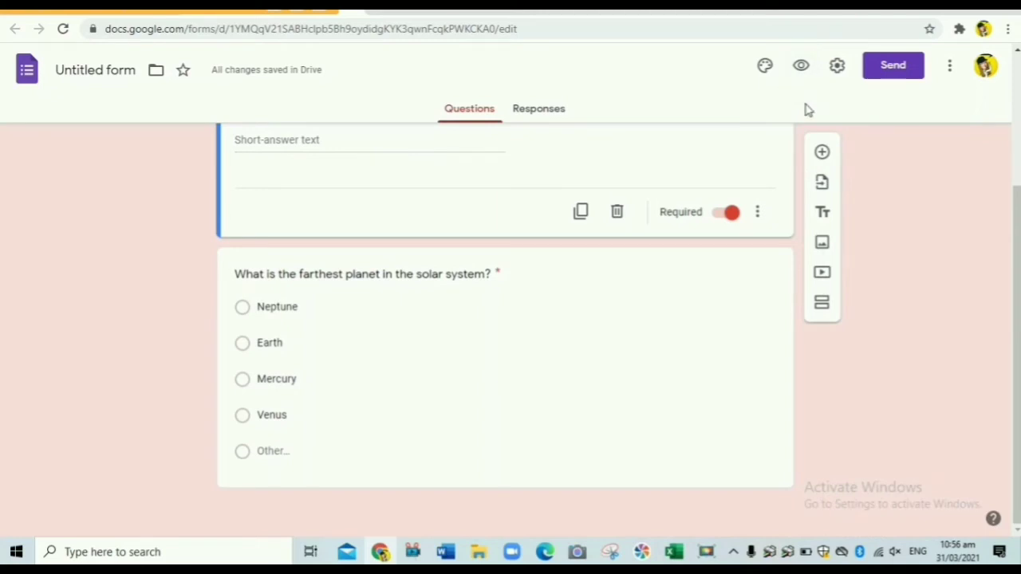
# In the form's general settings, limit each respondent to 1 response.
pyautogui.click(837, 69)
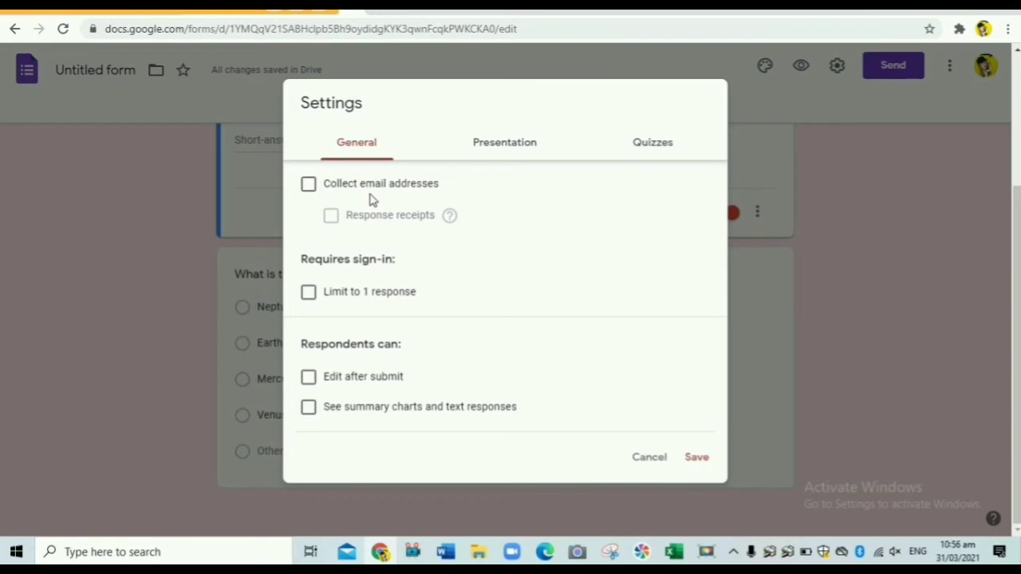
pyautogui.click(309, 292)
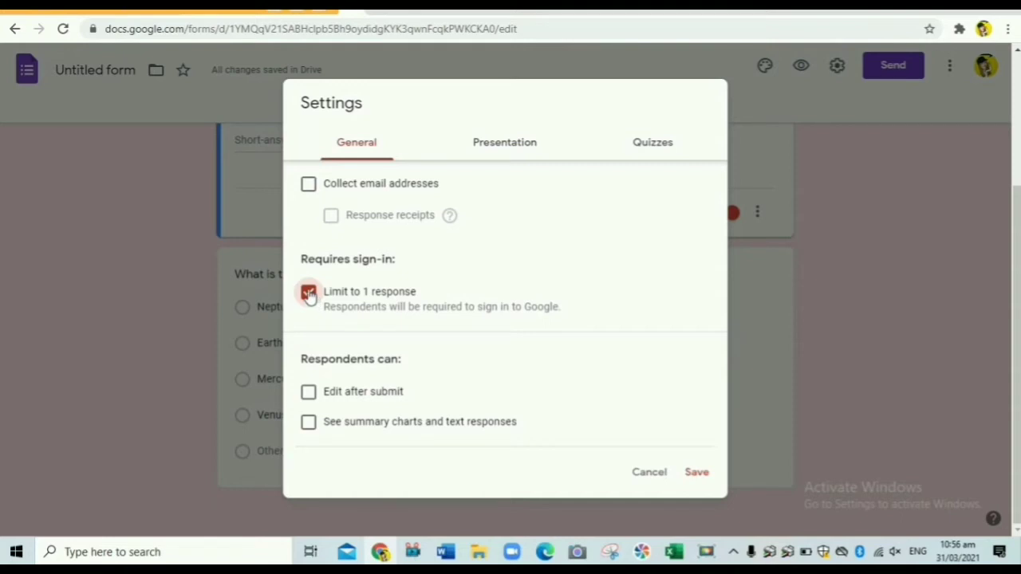
pyautogui.click(309, 293)
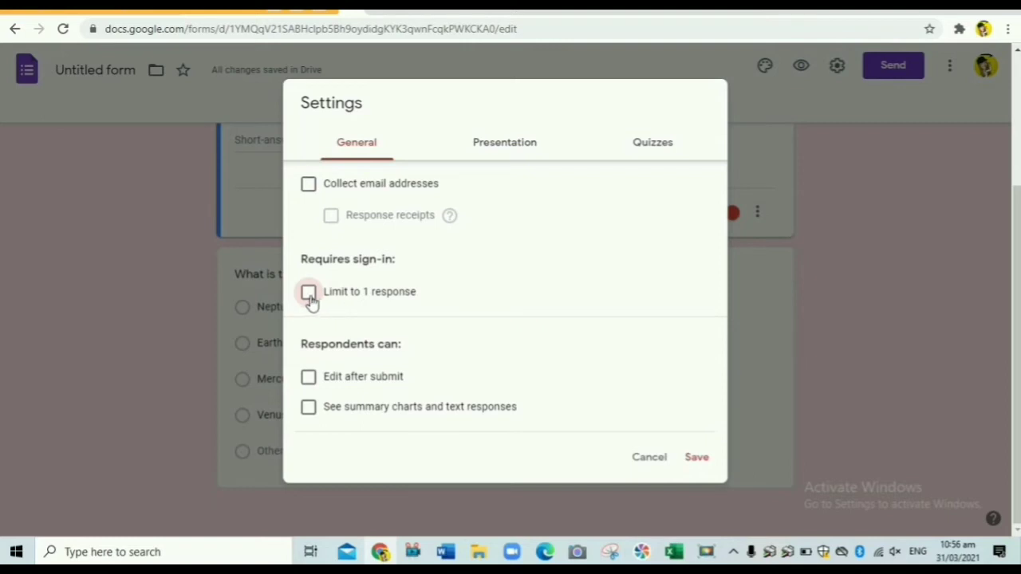
pyautogui.click(309, 296)
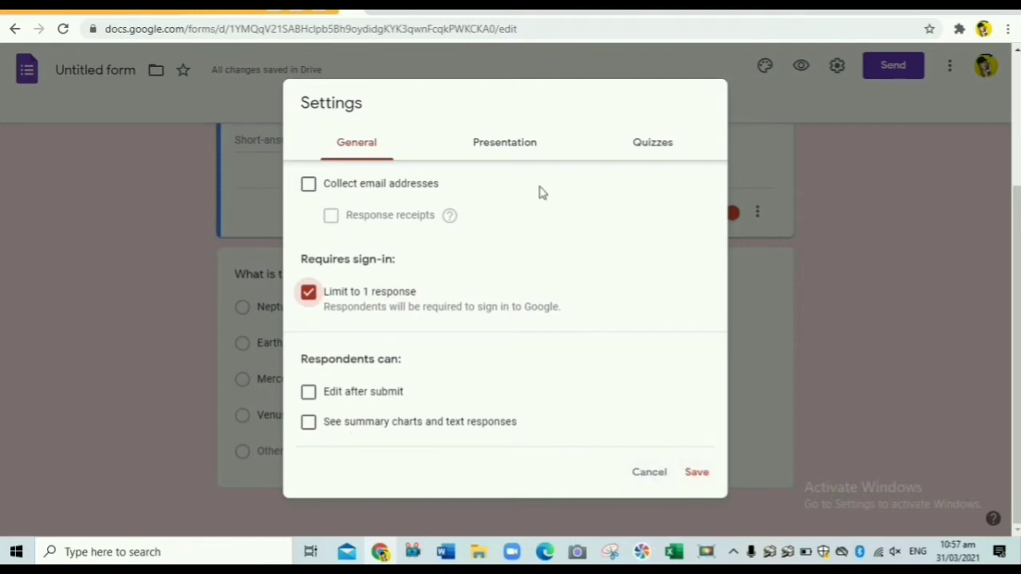
# Set the form's confirmation message to "Thank you, your response has been recorded".
pyautogui.click(513, 155)
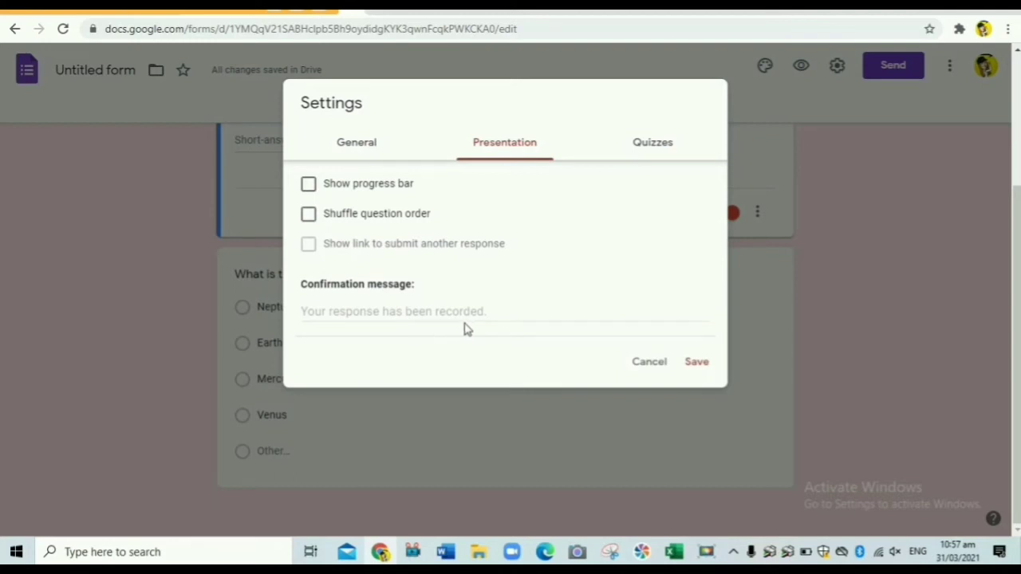
pyautogui.click(426, 308)
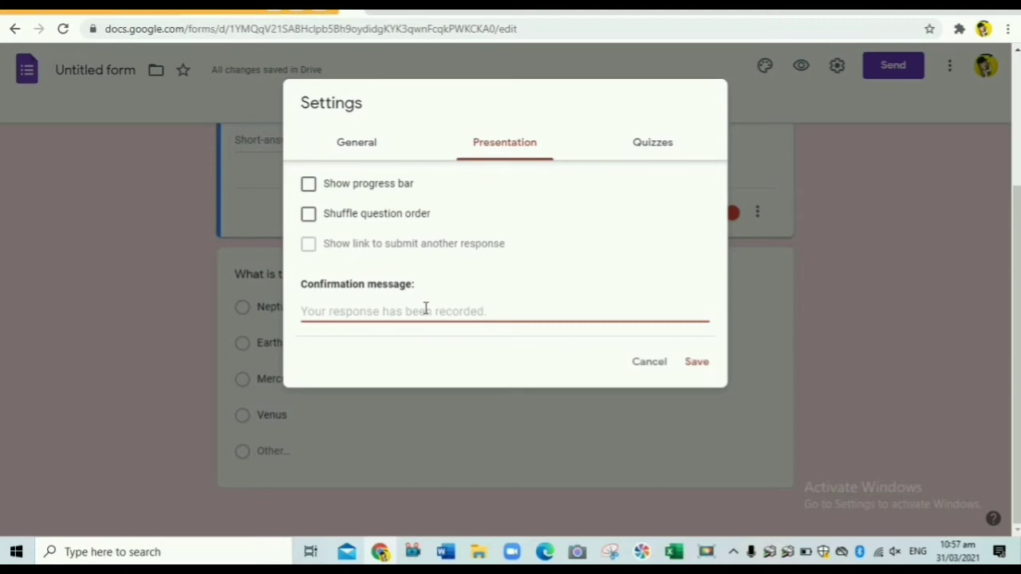
pyautogui.write('Thank you')
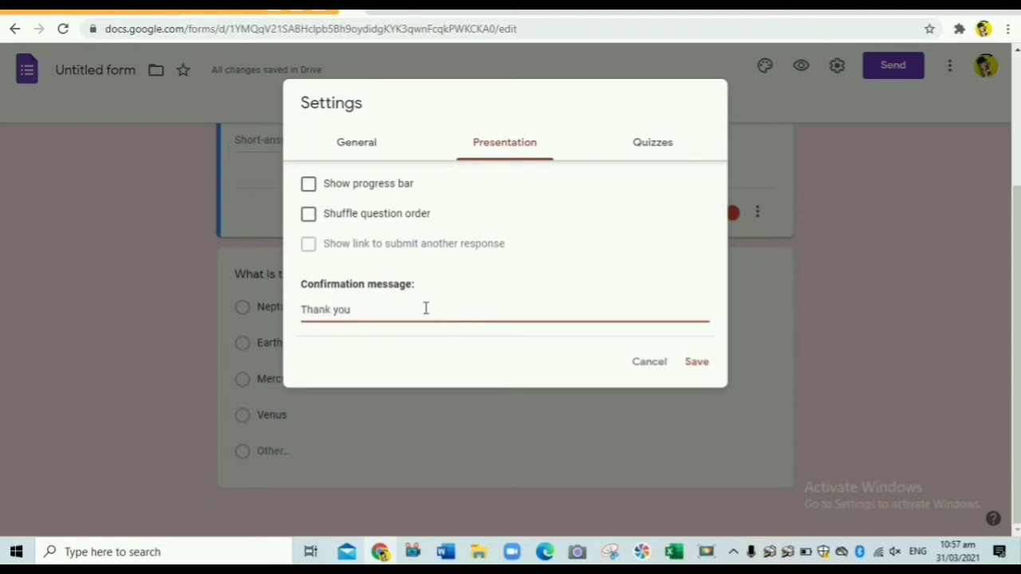
pyautogui.write(', yo')
pyautogui.press('BackSpace')
pyautogui.press('BackSpace')
pyautogui.write('OU')
pyautogui.write('u')
pyautogui.write('ou')
pyautogui.write('r respon')
pyautogui.write('se')
pyautogui.write(' has b')
pyautogui.write('een recorded')
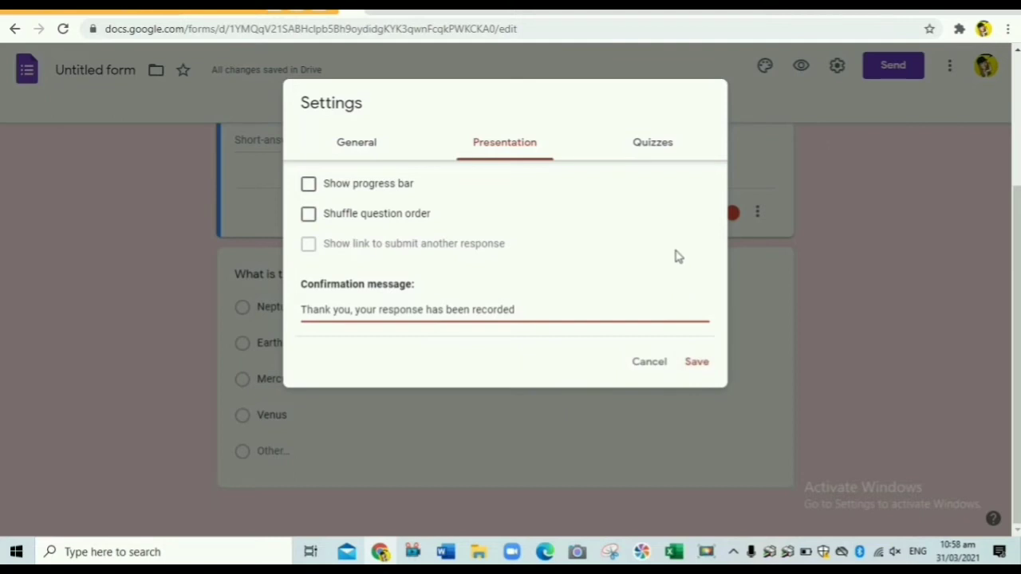
# Make the form a quiz, hide missed questions, correct answers and point values from respondents, and save the settings.
pyautogui.click(656, 150)
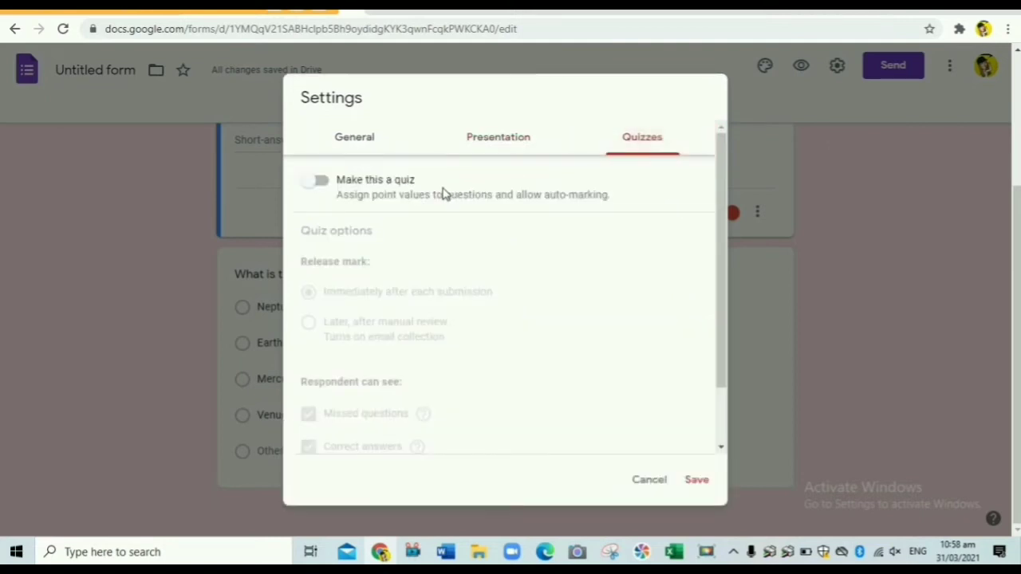
pyautogui.click(321, 181)
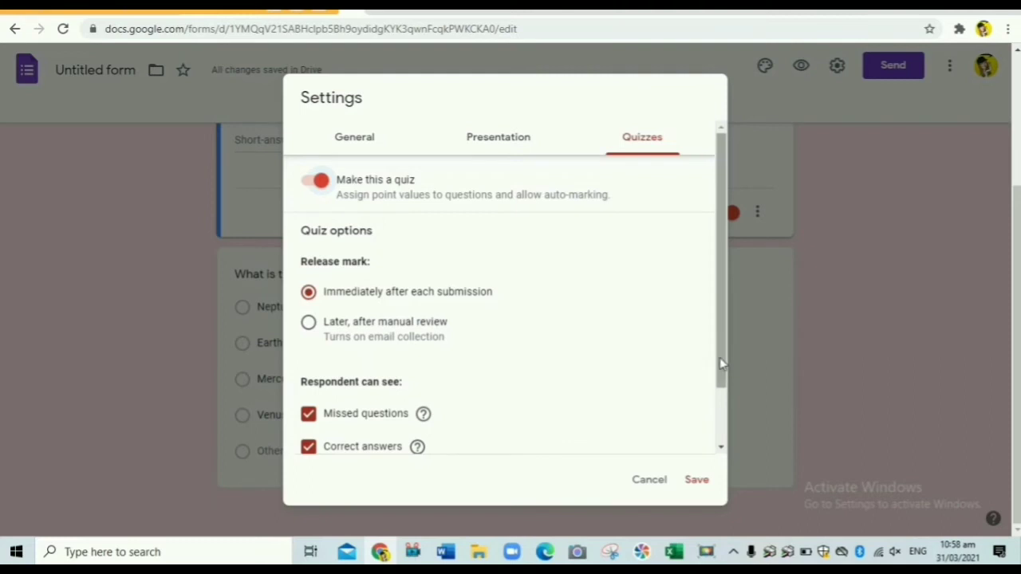
pyautogui.moveTo(720, 362); pyautogui.dragTo(724, 426)
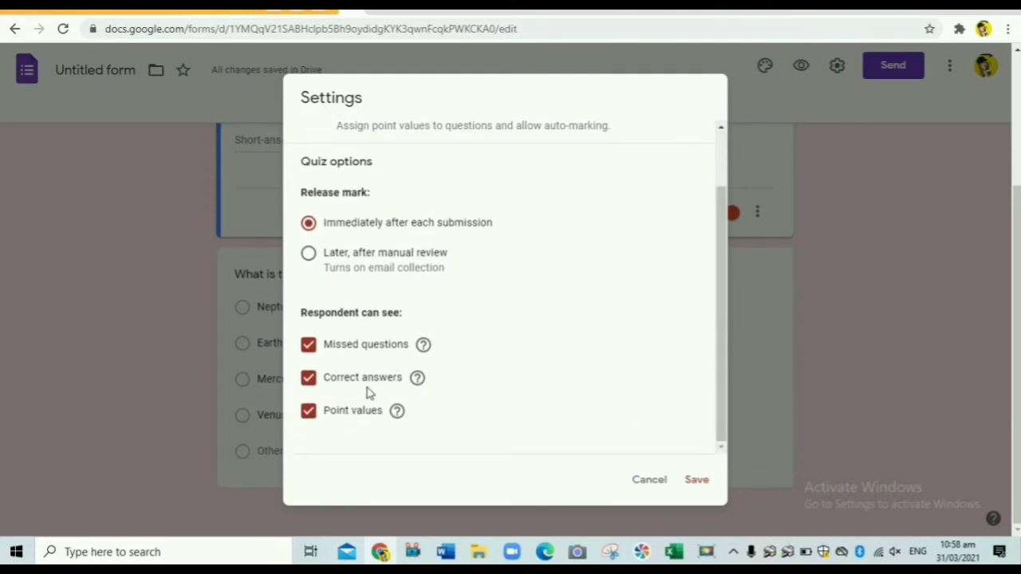
pyautogui.click(309, 346)
pyautogui.click(310, 378)
pyautogui.click(309, 412)
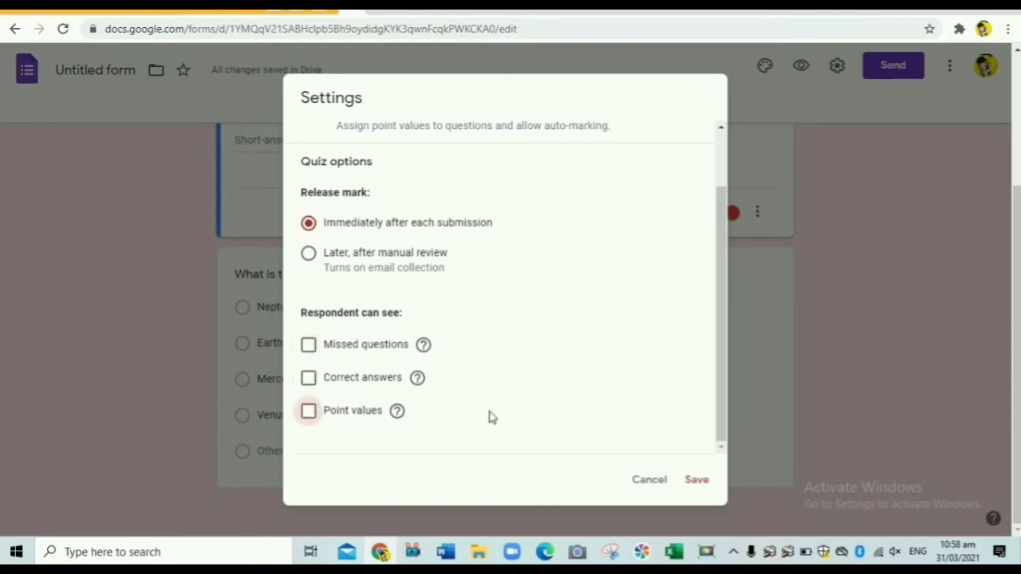
pyautogui.click(697, 480)
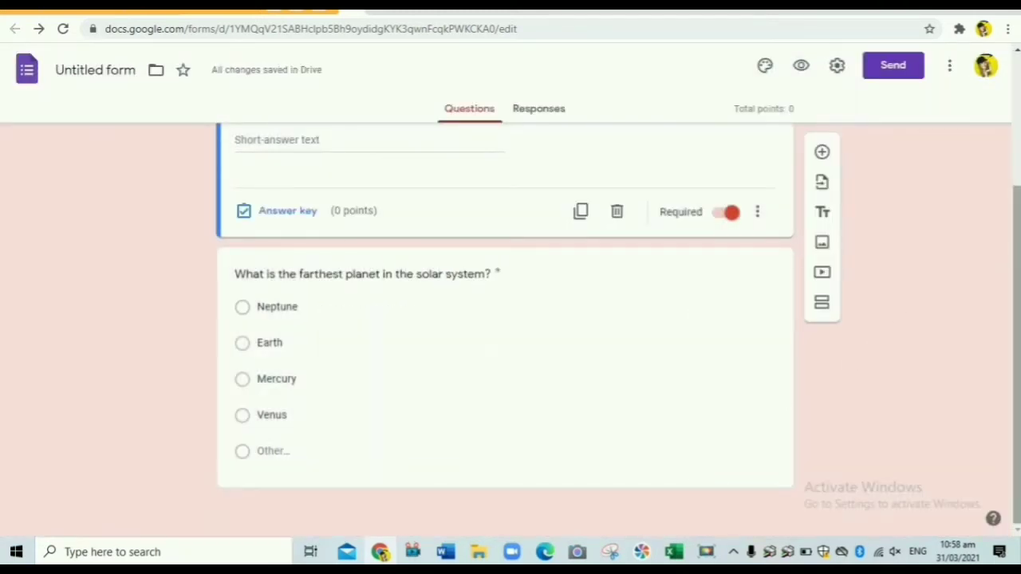
# Set the planet question's answer key to "Neptune" with a value of 1 point.
pyautogui.scroll(1, 1019, 253)
pyautogui.scroll(-1, 1019, 253)
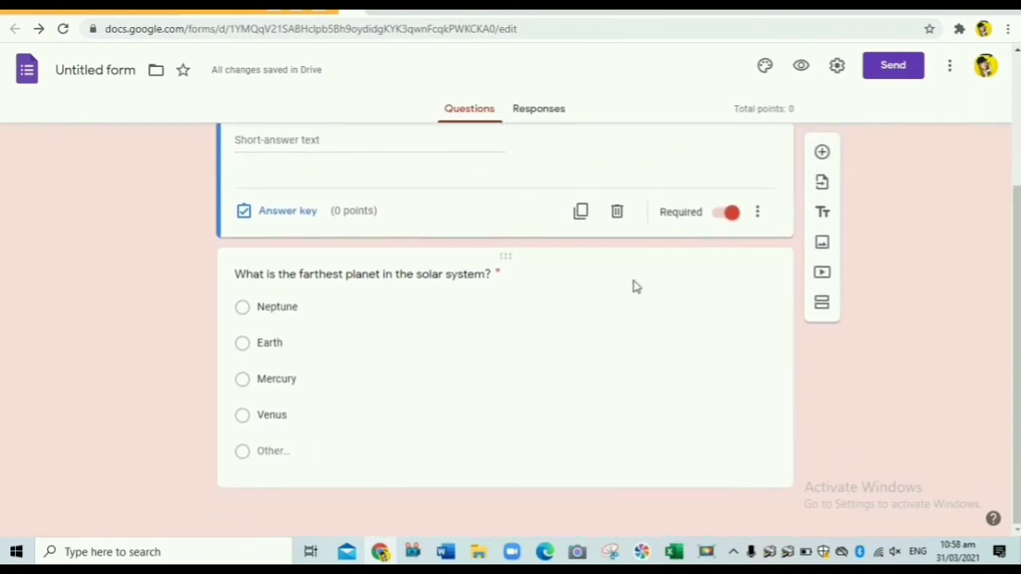
pyautogui.click(571, 377)
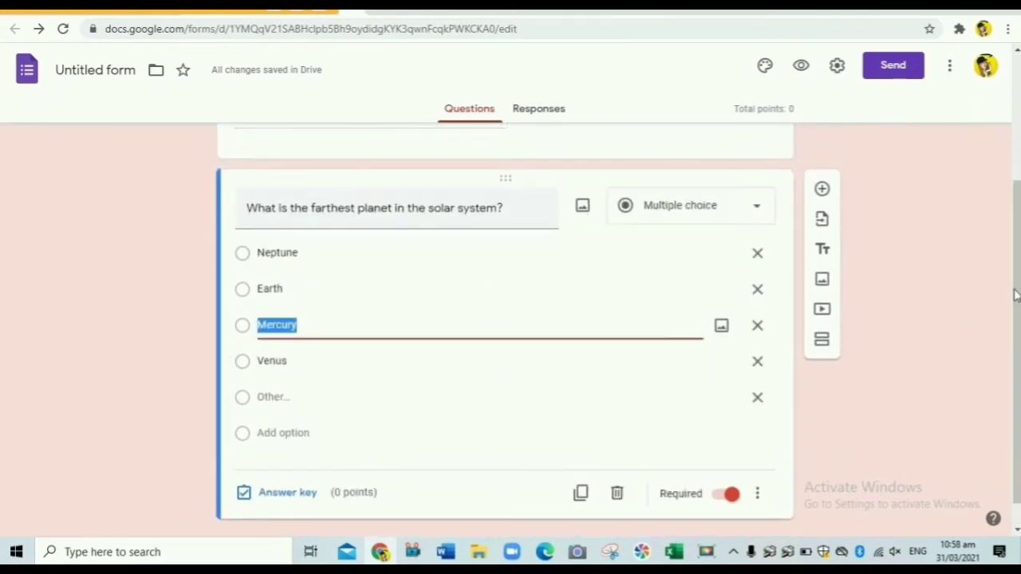
pyautogui.scroll(-1, 1019, 293)
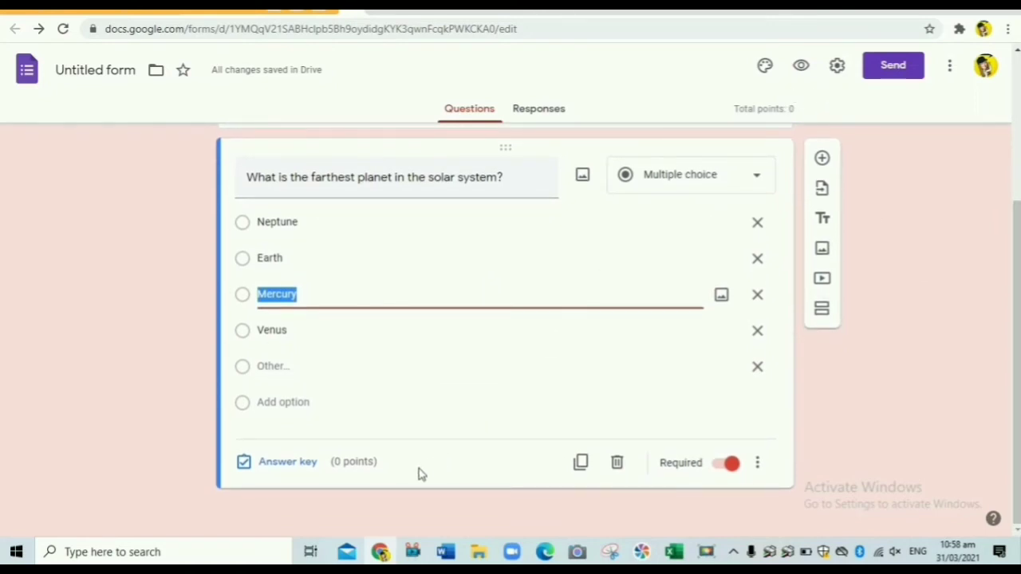
pyautogui.click(286, 465)
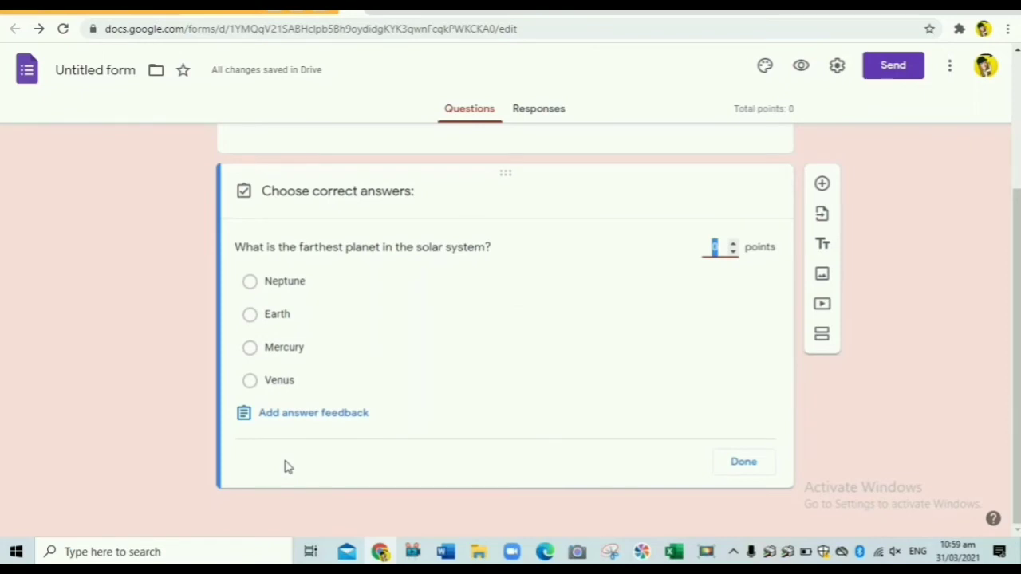
pyautogui.click(734, 244)
pyautogui.click(250, 284)
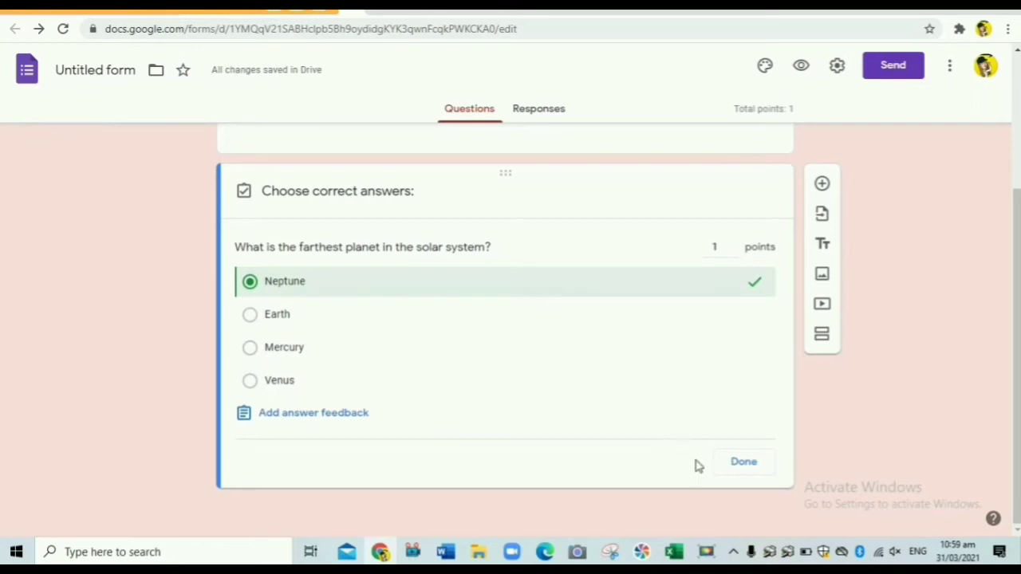
pyautogui.click(744, 465)
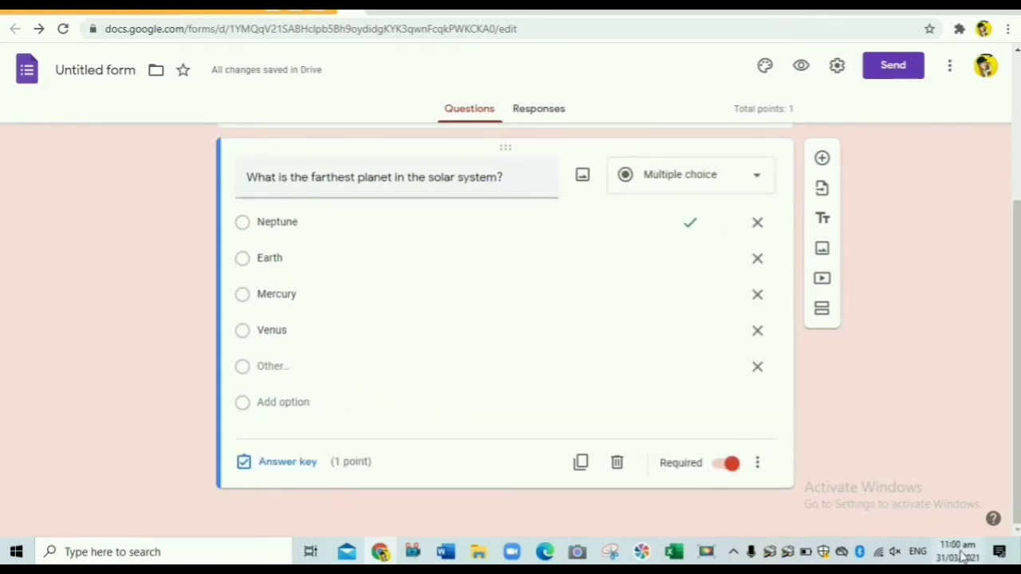
# Add a blank question and, below it, insert the YouTube video "Layers of the Earth video for Kids" found by searching "Layers of the Earth".
pyautogui.click(823, 160)
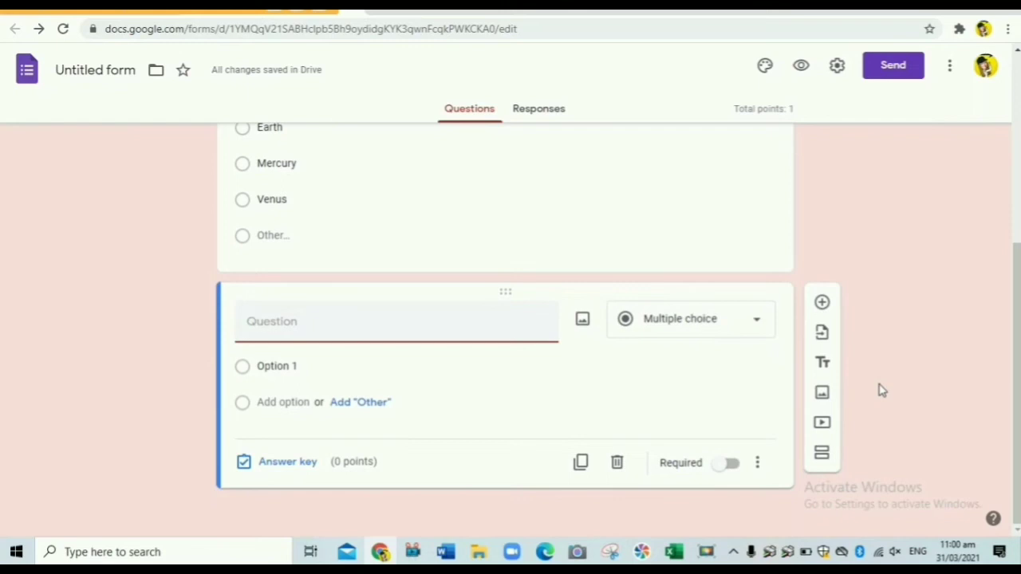
pyautogui.click(825, 429)
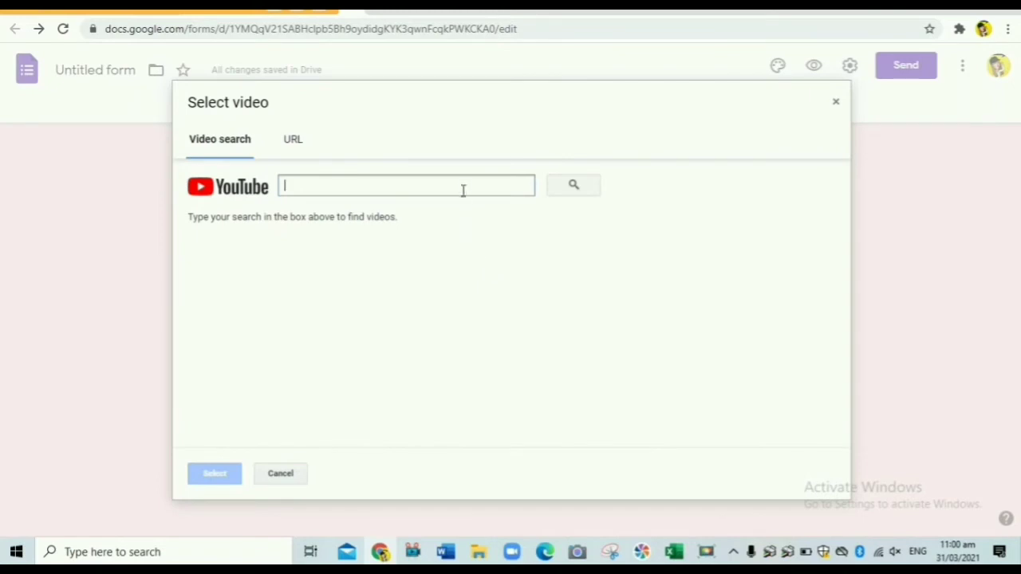
pyautogui.write('u')
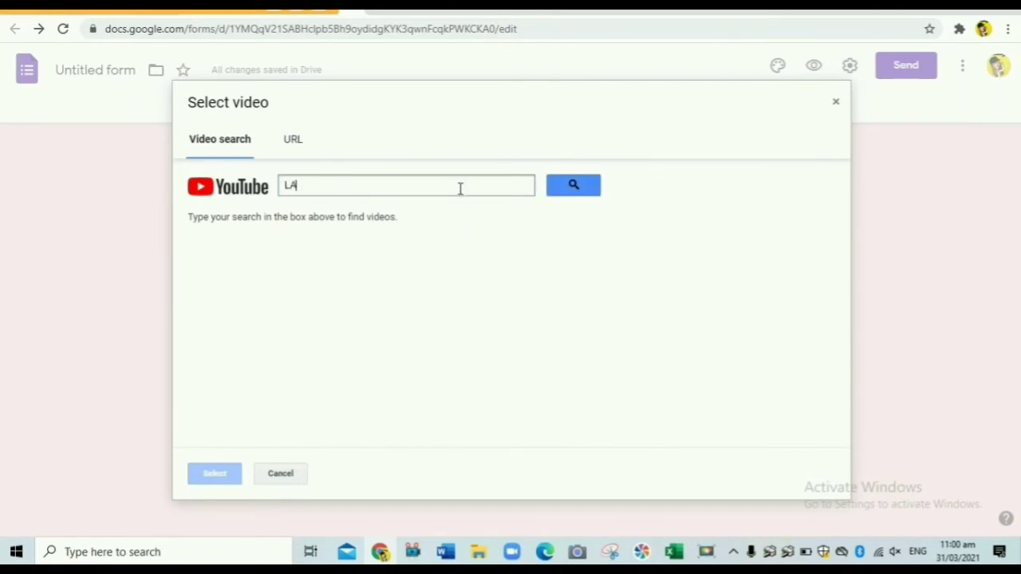
pyautogui.write('ayers of the Earth')
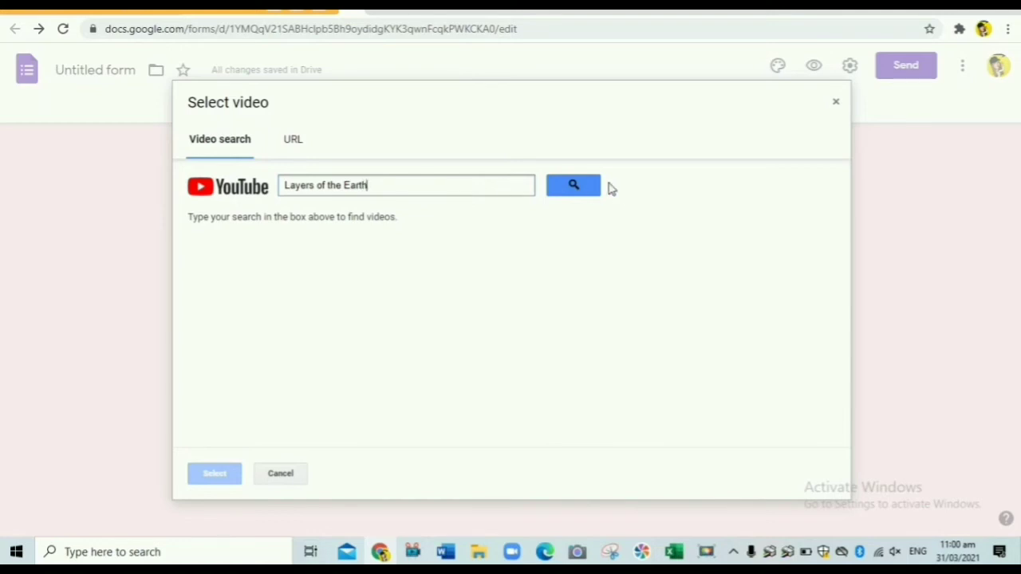
pyautogui.click(582, 187)
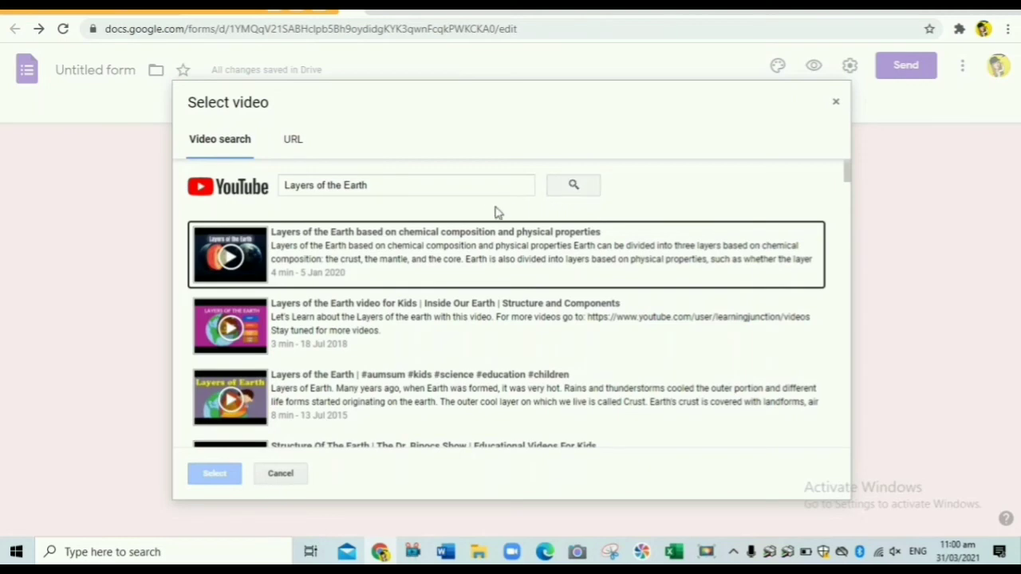
pyautogui.click(253, 341)
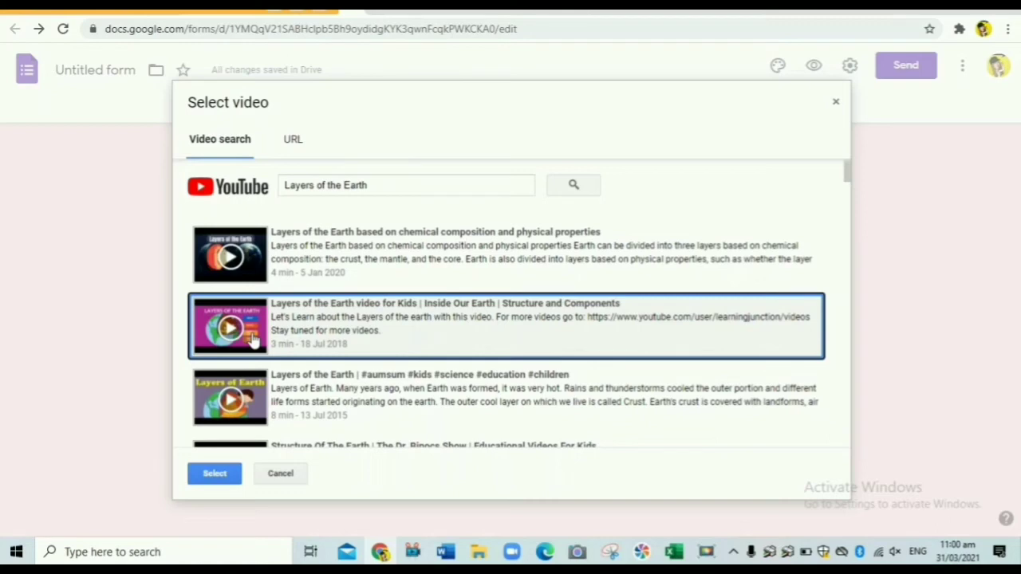
pyautogui.click(209, 477)
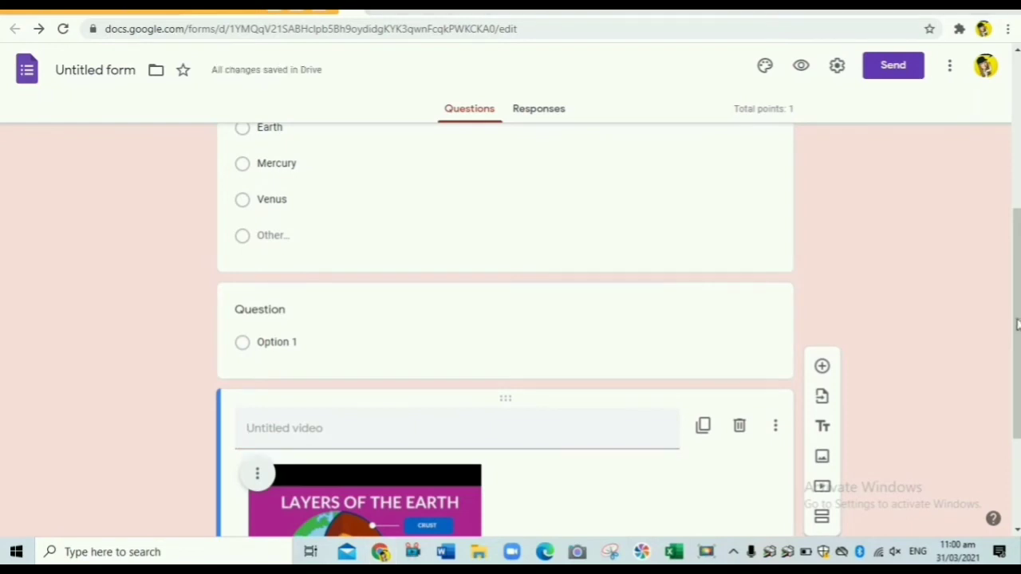
# Title the video "Watch the video below. (Layers of the Earth)" and move it above the blank question.
pyautogui.moveTo(1018, 323); pyautogui.dragTo(1018, 373)
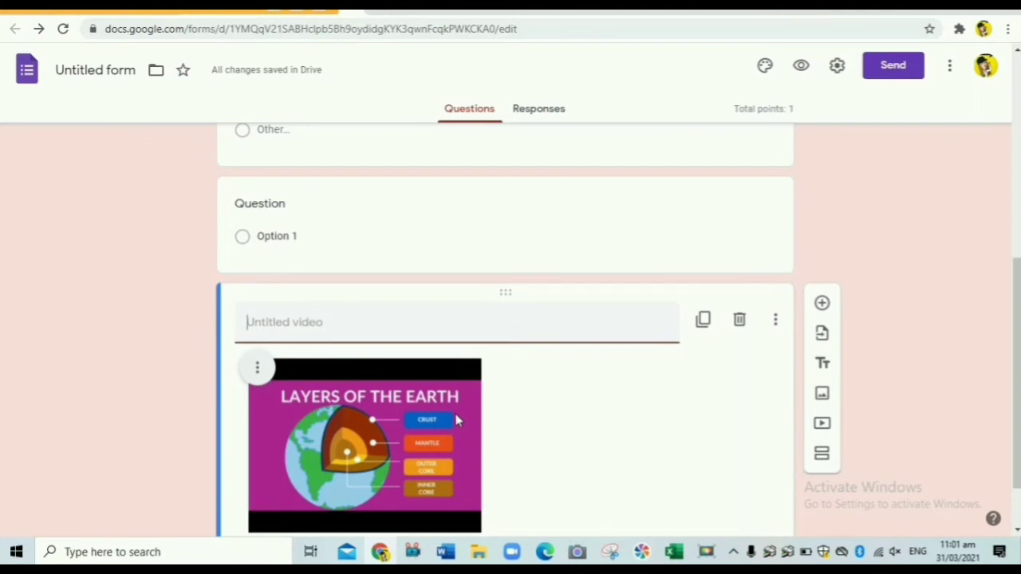
pyautogui.click(452, 331)
pyautogui.write('Layer')
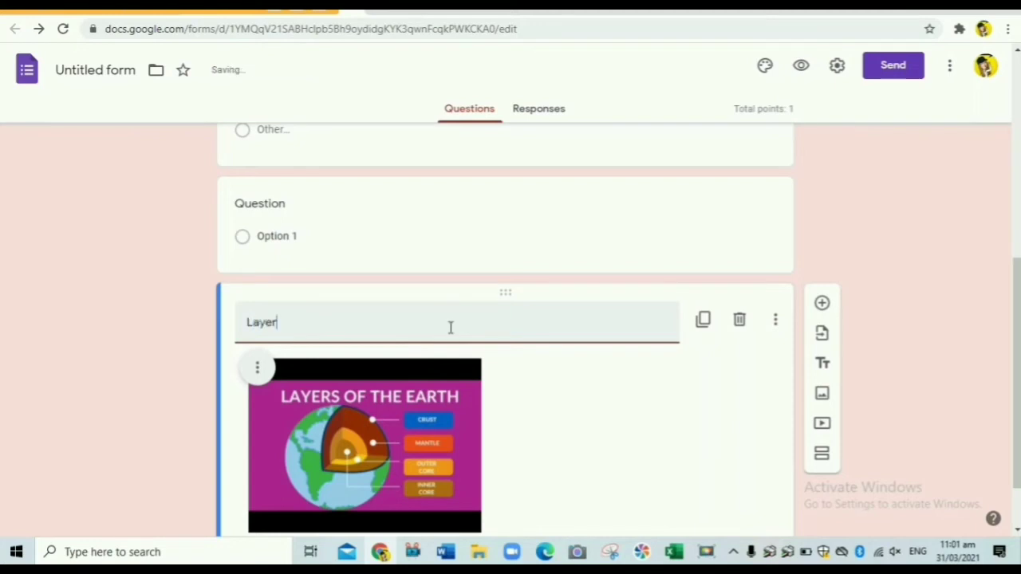
pyautogui.write('s of the Earth')
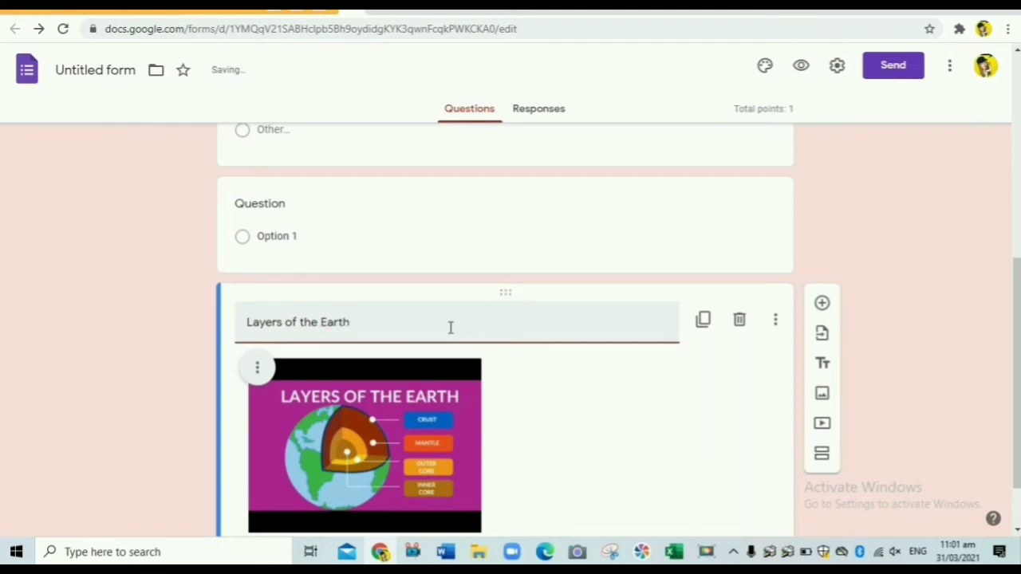
pyautogui.click(247, 322)
pyautogui.write('Wa')
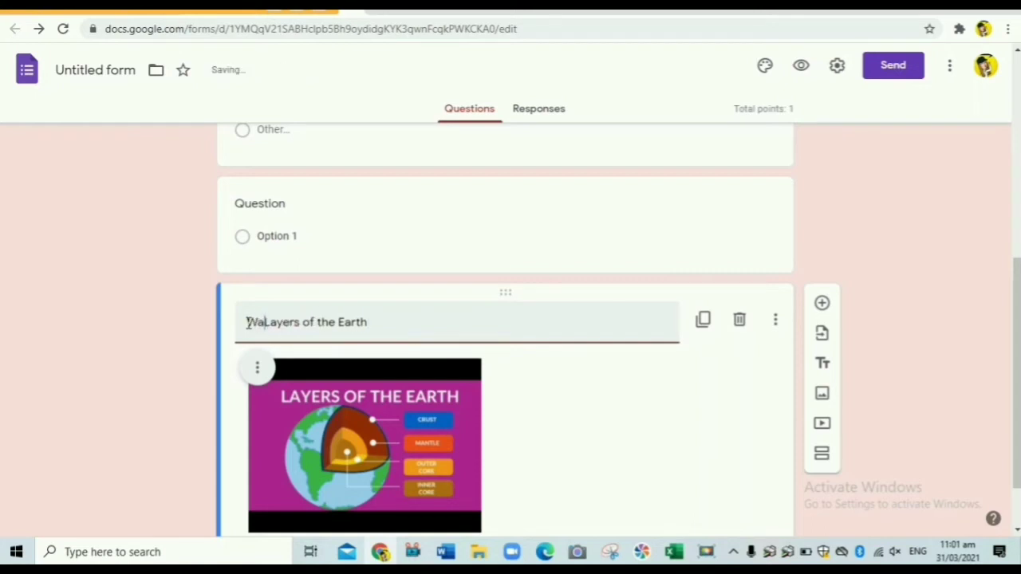
pyautogui.write('tch the video ')
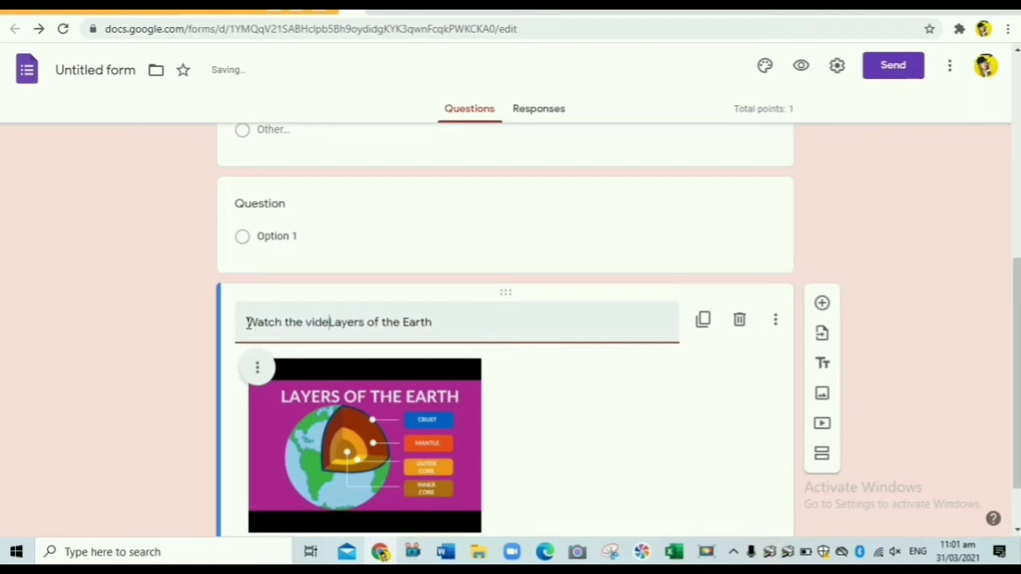
pyautogui.write('below')
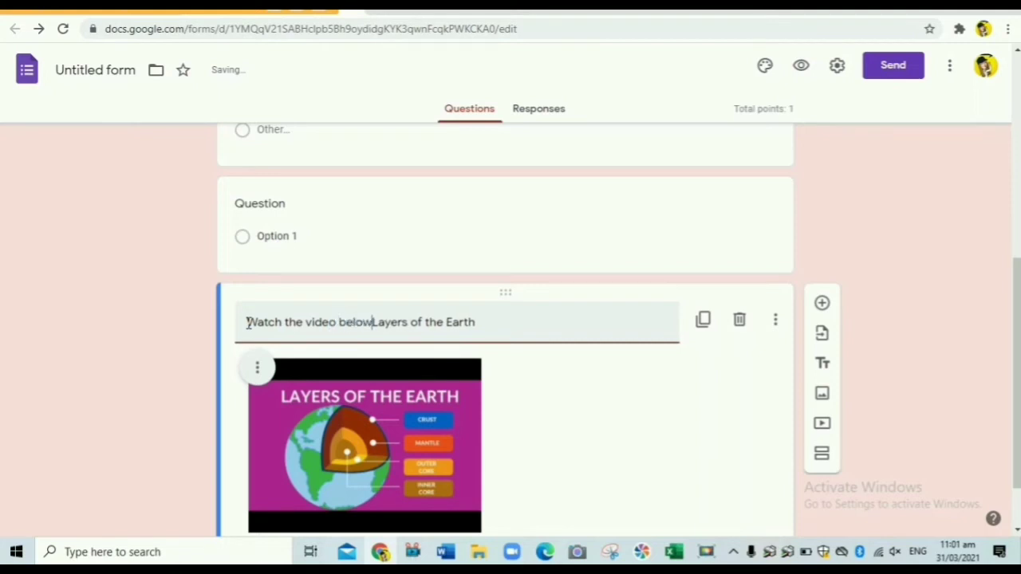
pyautogui.write('. ')
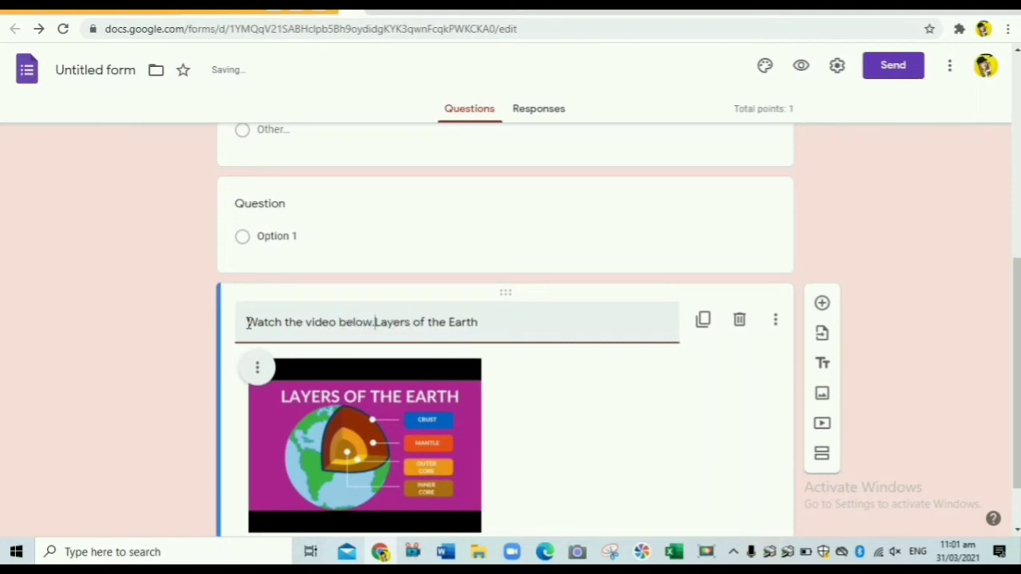
pyautogui.write('(Layers of the Earth')
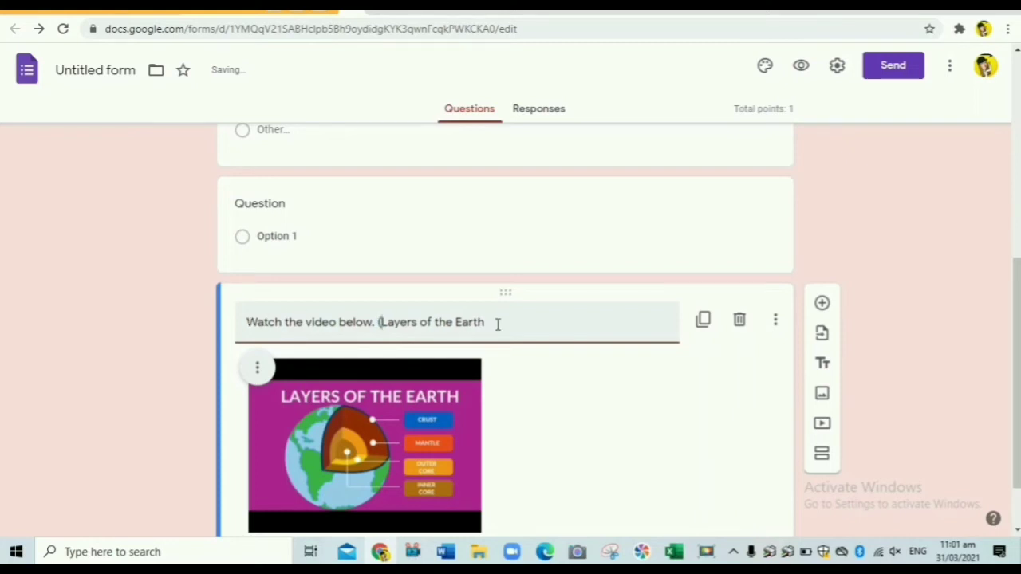
pyautogui.write(')')
pyautogui.scroll(1, 1014, 367)
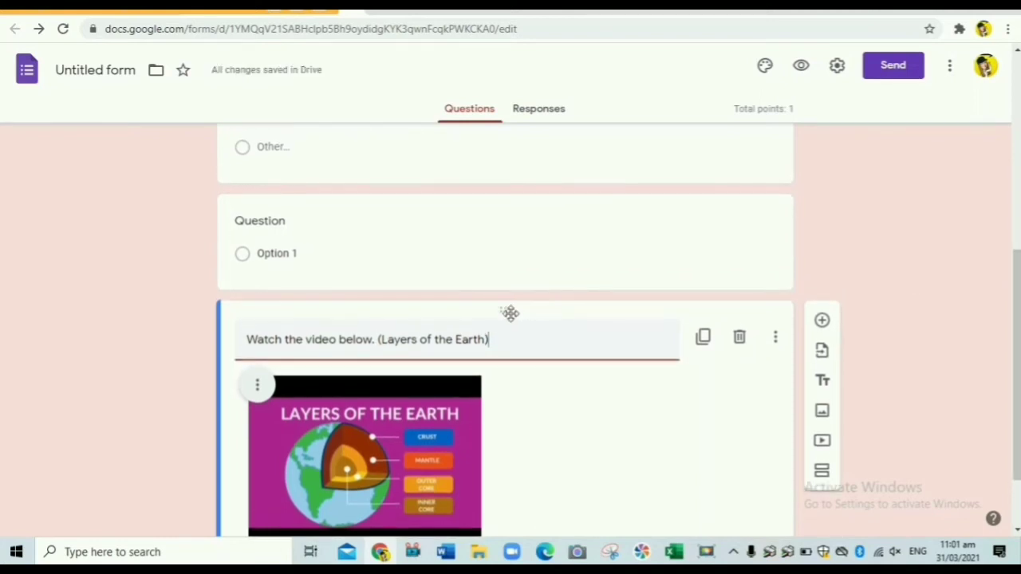
pyautogui.moveTo(507, 314); pyautogui.dragTo(517, 171)
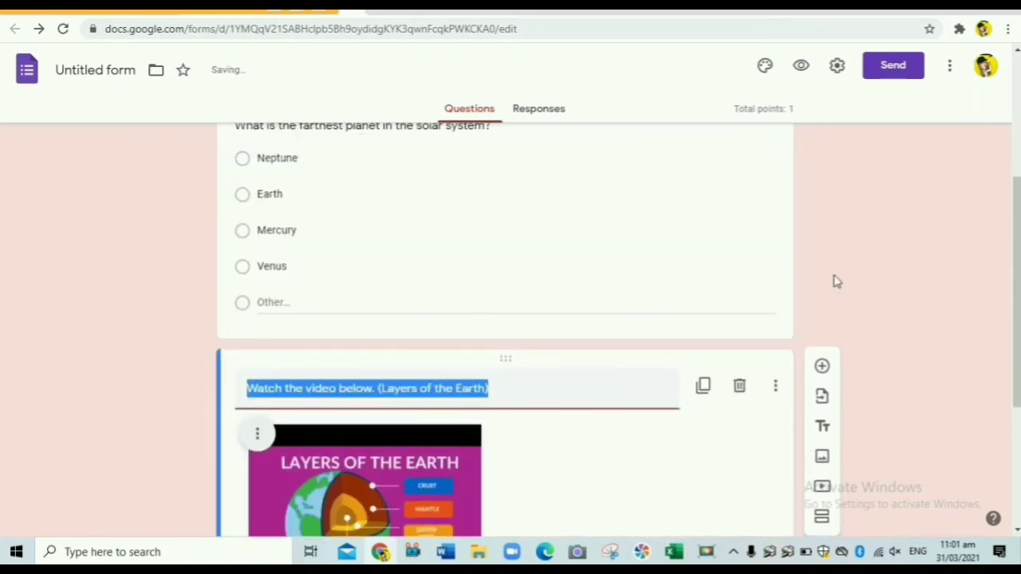
# Enter "What are the layers of the Earth?" in the blank question below the video and make it a short-answer question.
pyautogui.scroll(-2, 1016, 319)
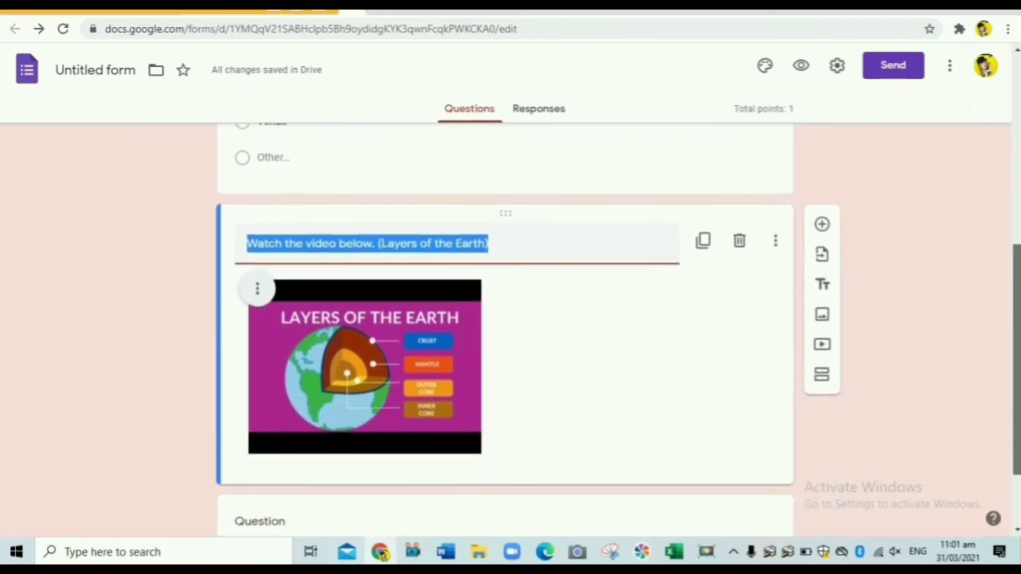
pyautogui.scroll(-2, 505, 327)
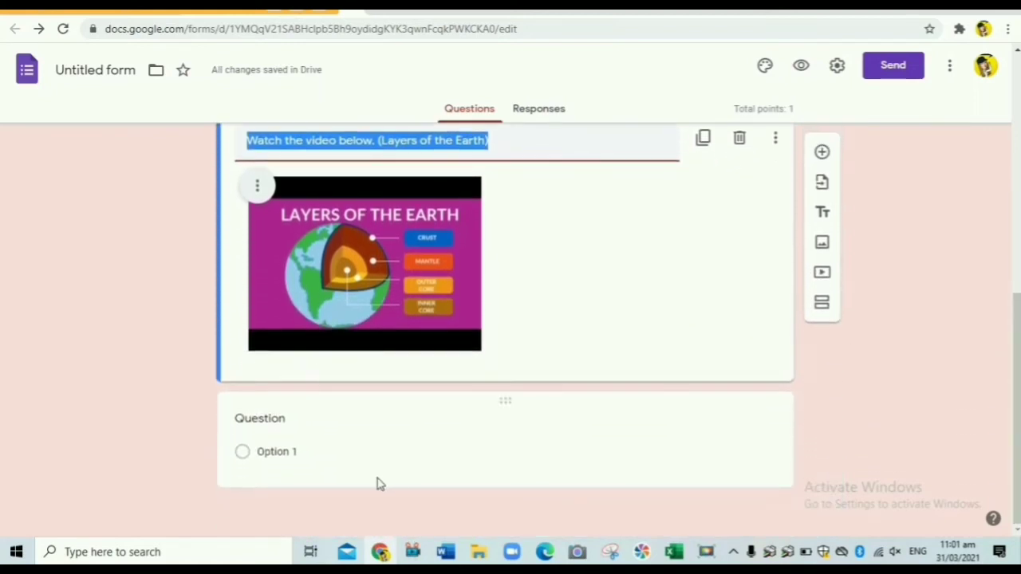
pyautogui.click(288, 416)
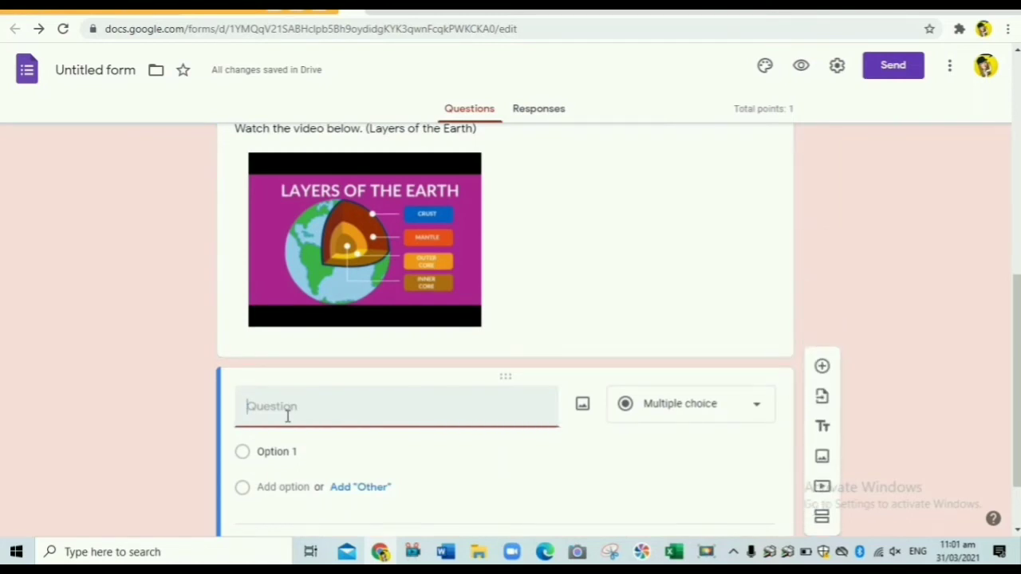
pyautogui.write('What a')
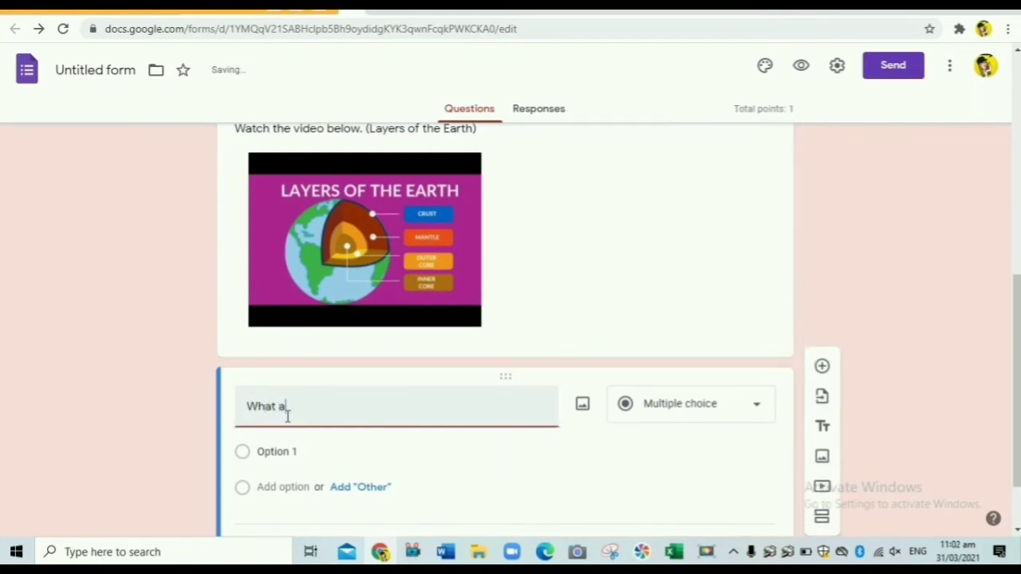
pyautogui.write('re the layers of the')
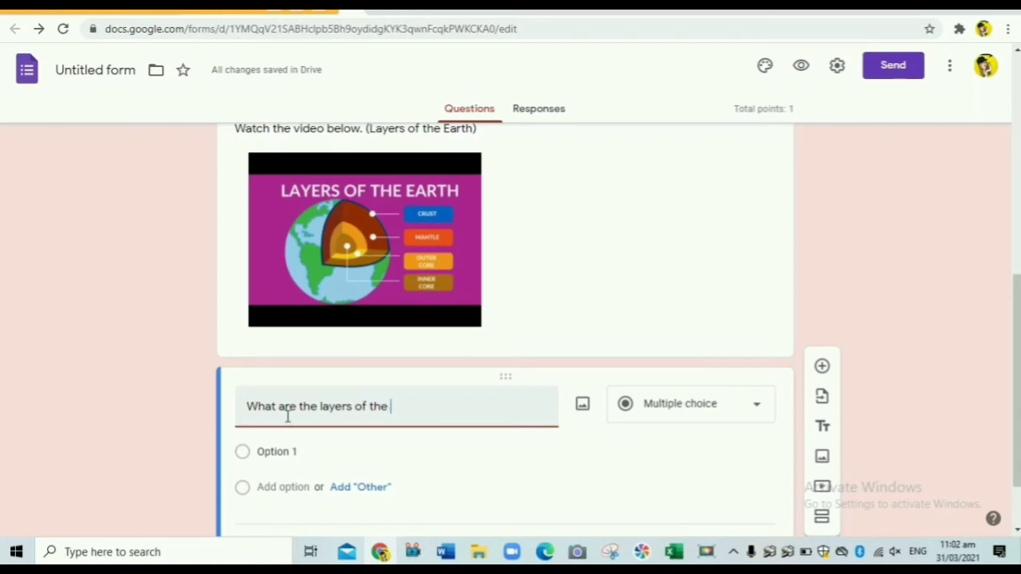
pyautogui.write(' Ea')
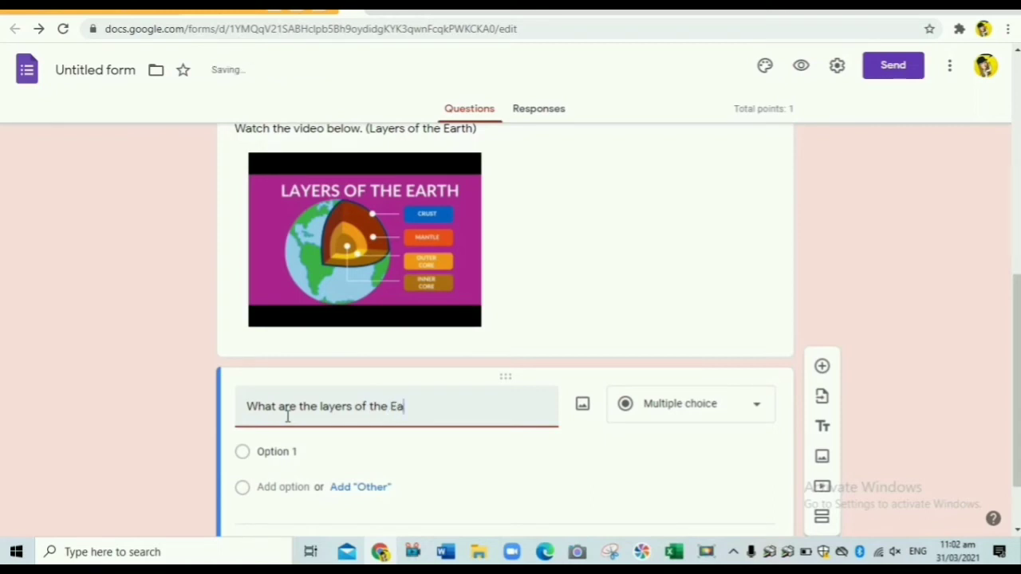
pyautogui.write('rth?')
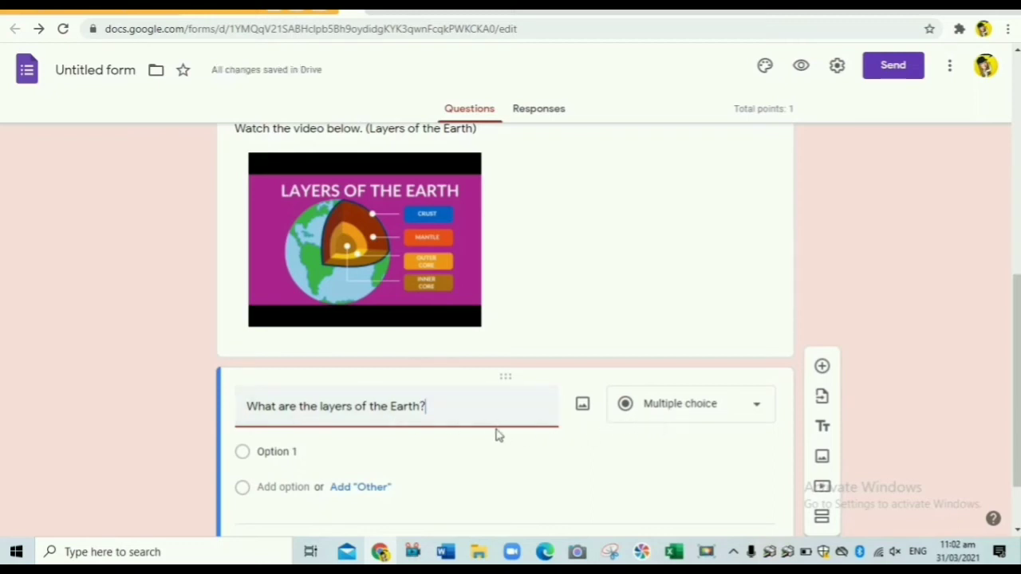
pyautogui.click(768, 410)
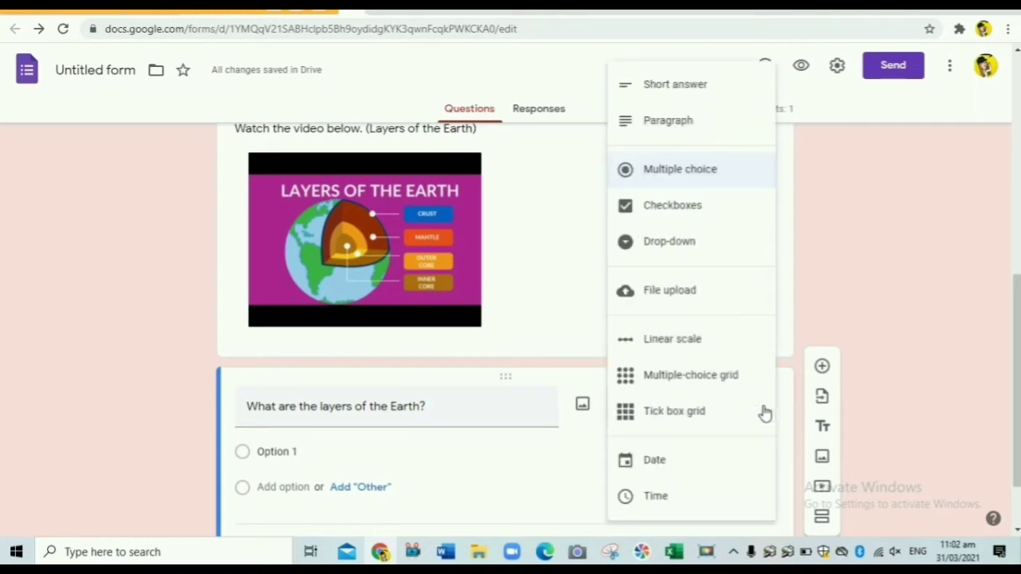
pyautogui.click(695, 88)
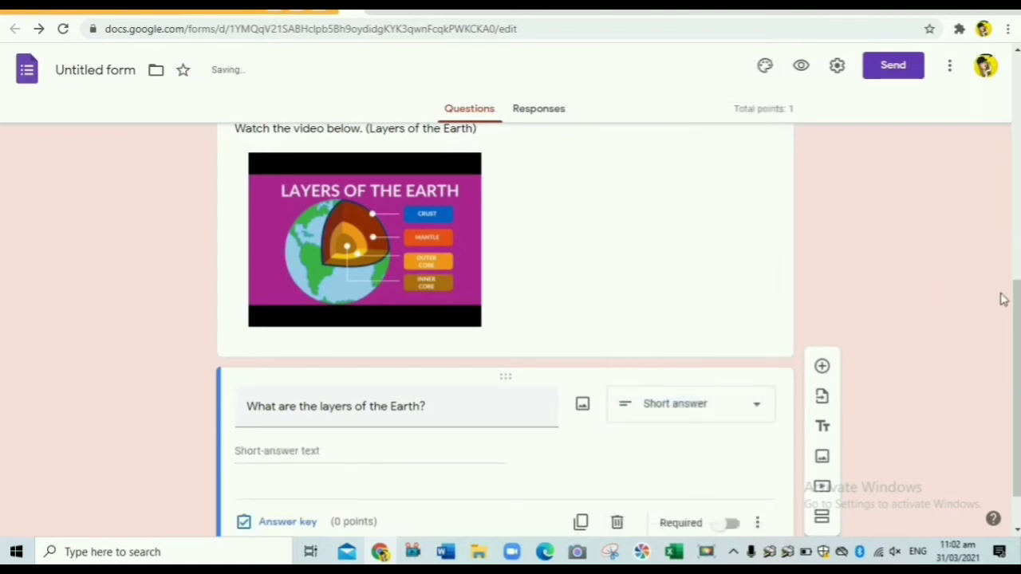
# Open the Earth layers question's answer key and set its value to 4 points.
pyautogui.scroll(-1, 1018, 302)
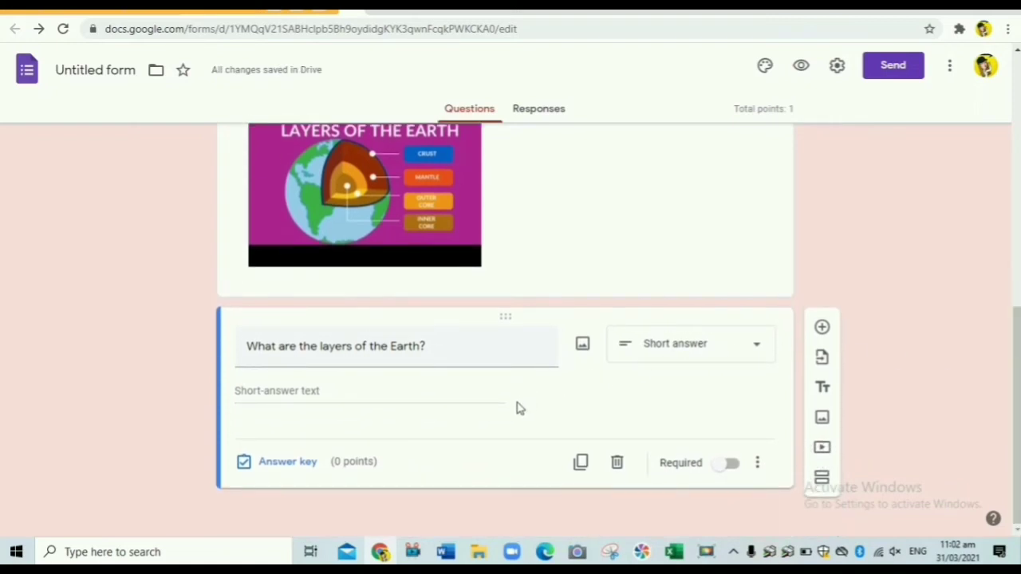
pyautogui.click(311, 465)
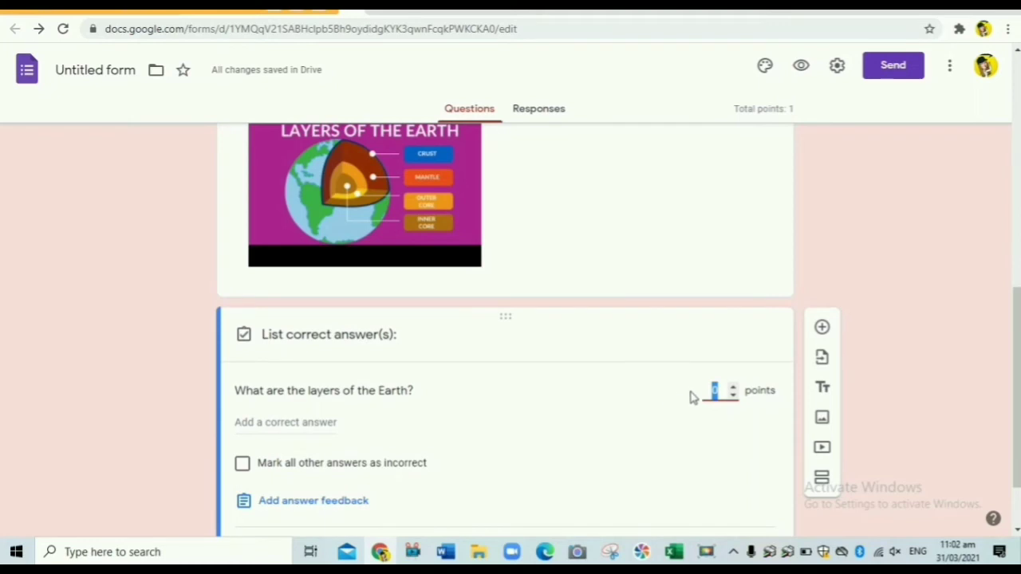
pyautogui.click(734, 388)
pyautogui.click(734, 388)
pyautogui.click(734, 387)
pyautogui.click(734, 388)
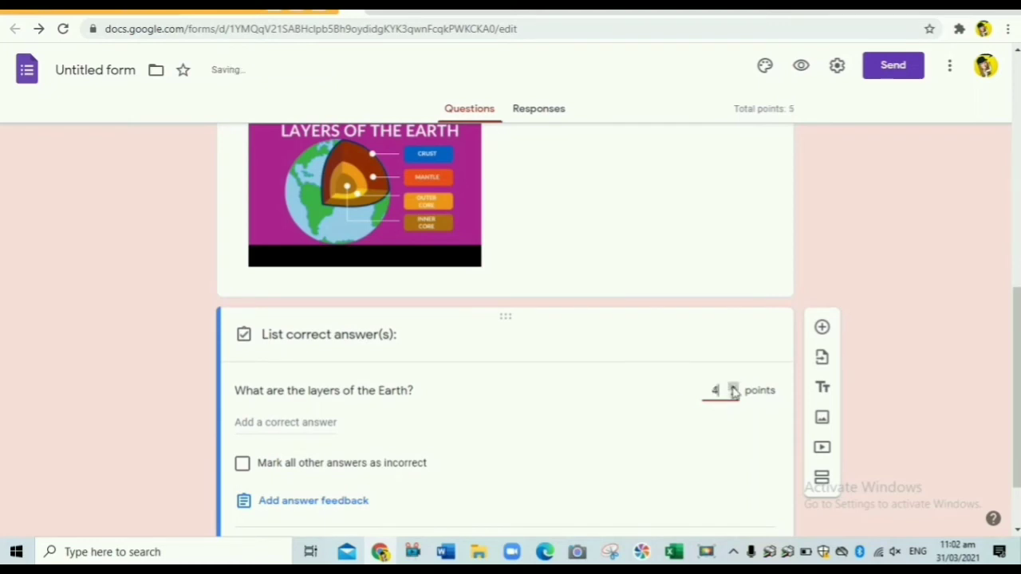
# List "crust", "mantle", "outer core" and "inner core" as correct answers, mark all other answers as incorrect, and finish the answer key.
pyautogui.click(311, 423)
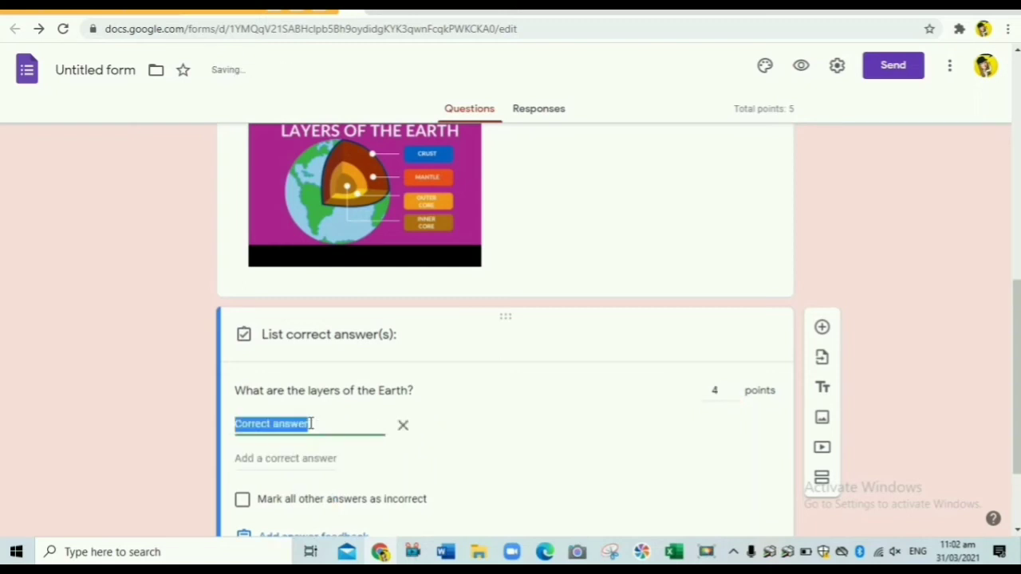
pyautogui.press('BackSpace')
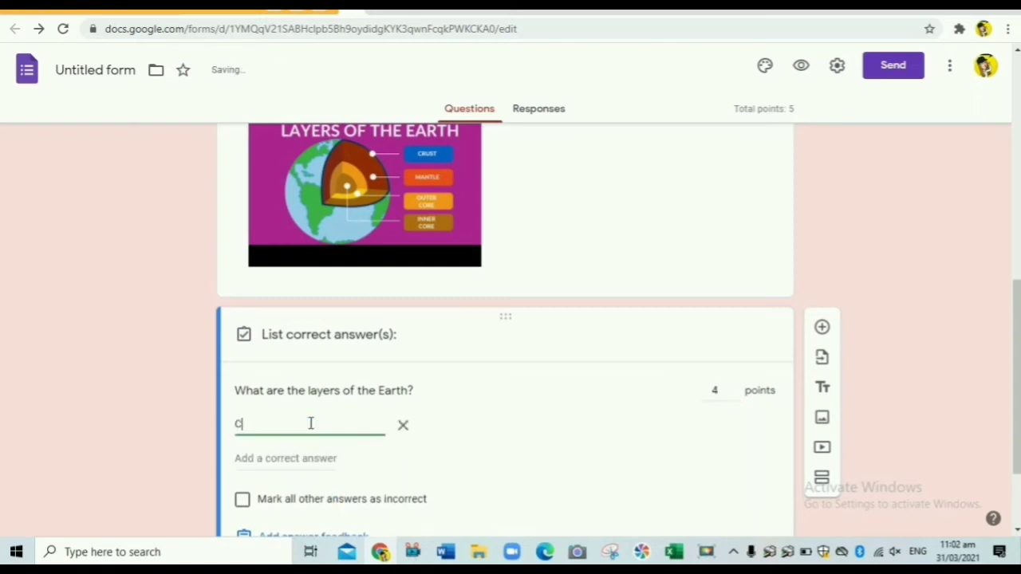
pyautogui.write('crust')
pyautogui.click(310, 456)
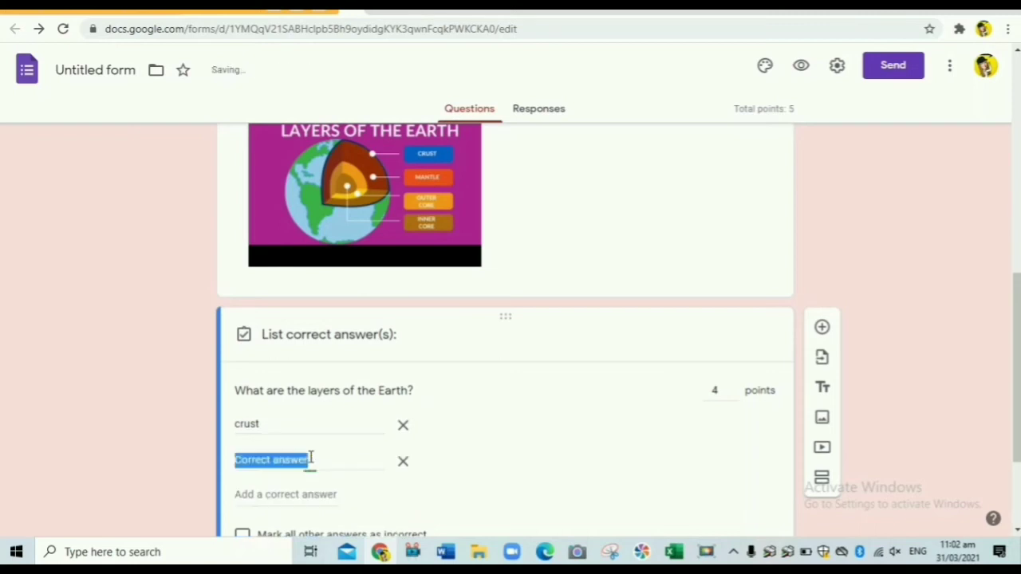
pyautogui.write('mantle')
pyautogui.click(311, 494)
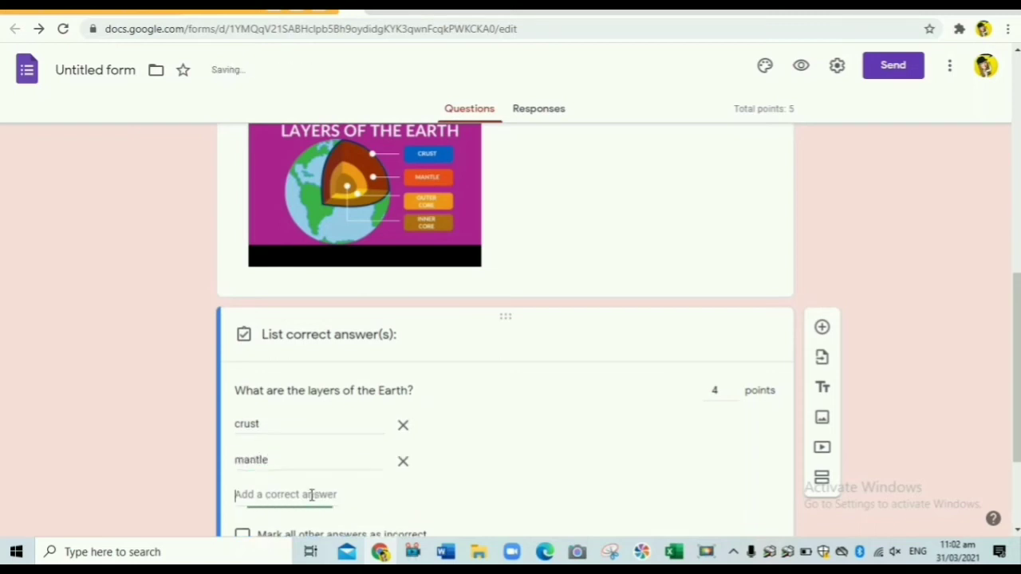
pyautogui.write('outer core')
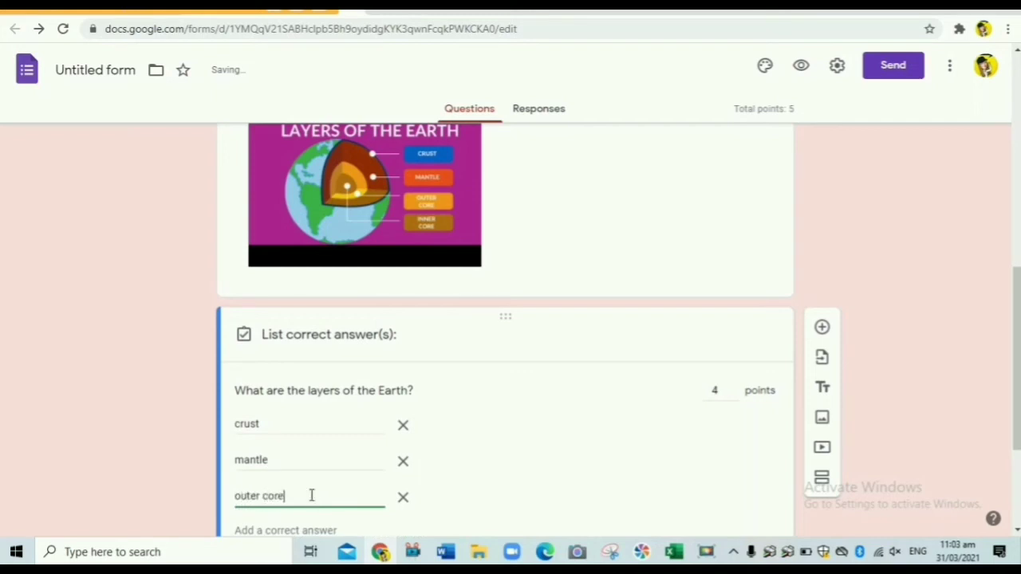
pyautogui.click(319, 529)
pyautogui.write('inner core')
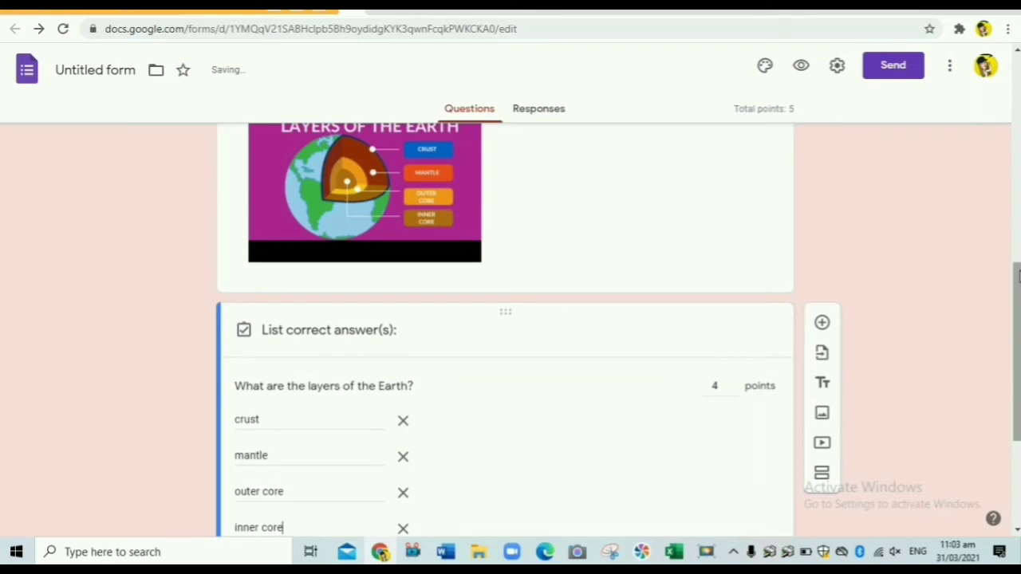
pyautogui.scroll(-3, 1016, 351)
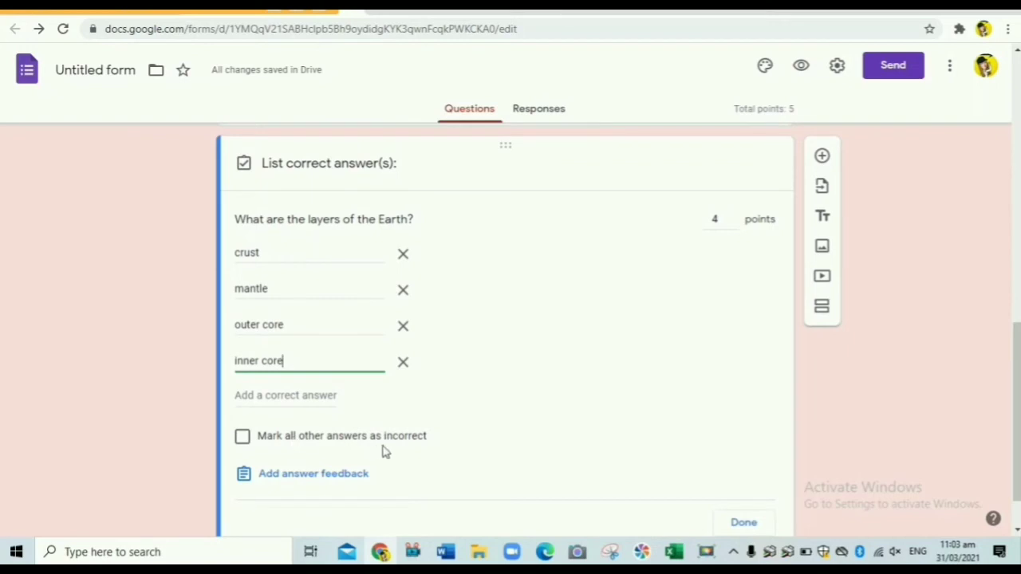
pyautogui.click(244, 438)
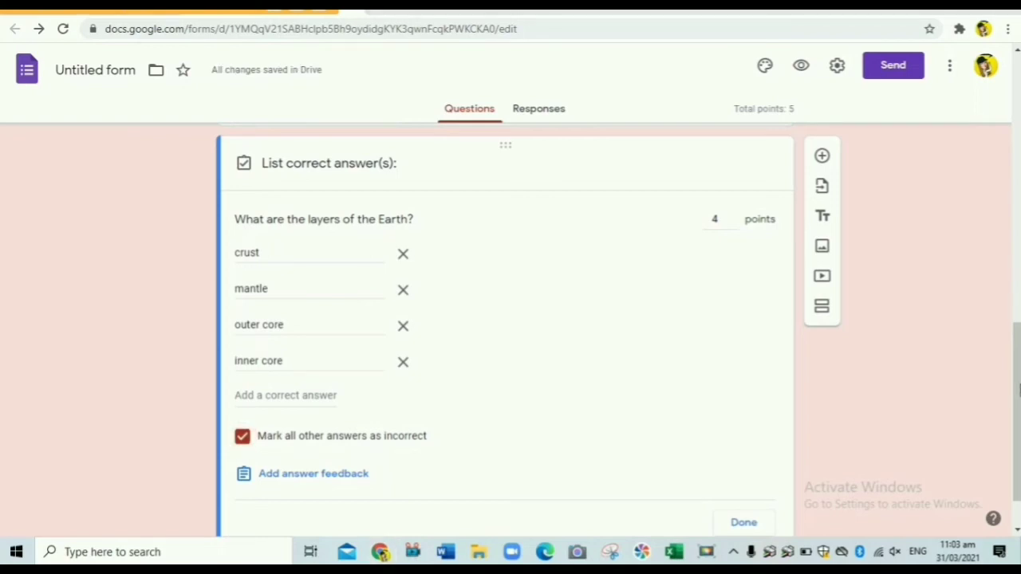
pyautogui.click(744, 523)
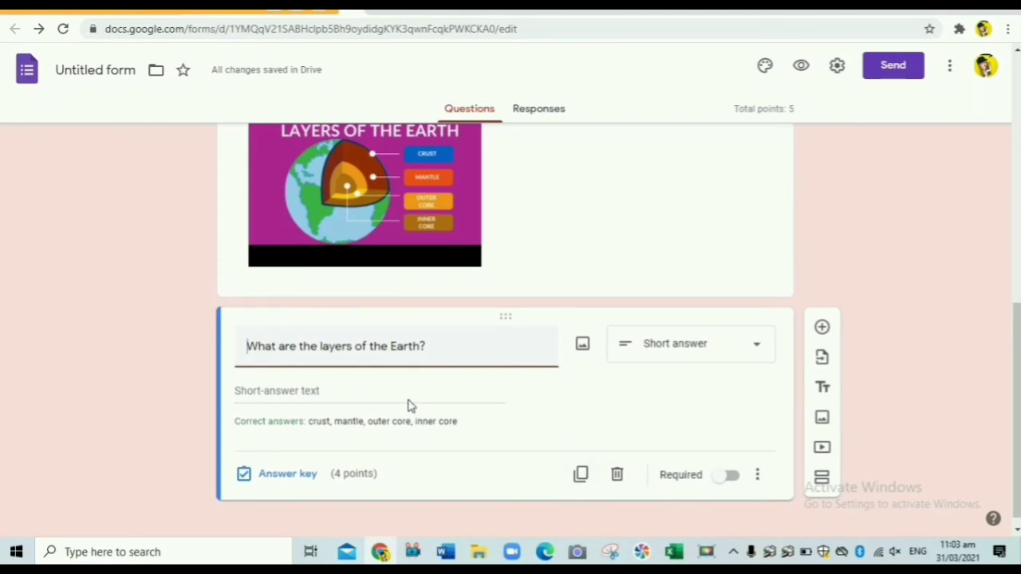
# Reword the question as "What are the 4 layers of the Earth?" and make it required.
pyautogui.click(318, 344)
pyautogui.write('4')
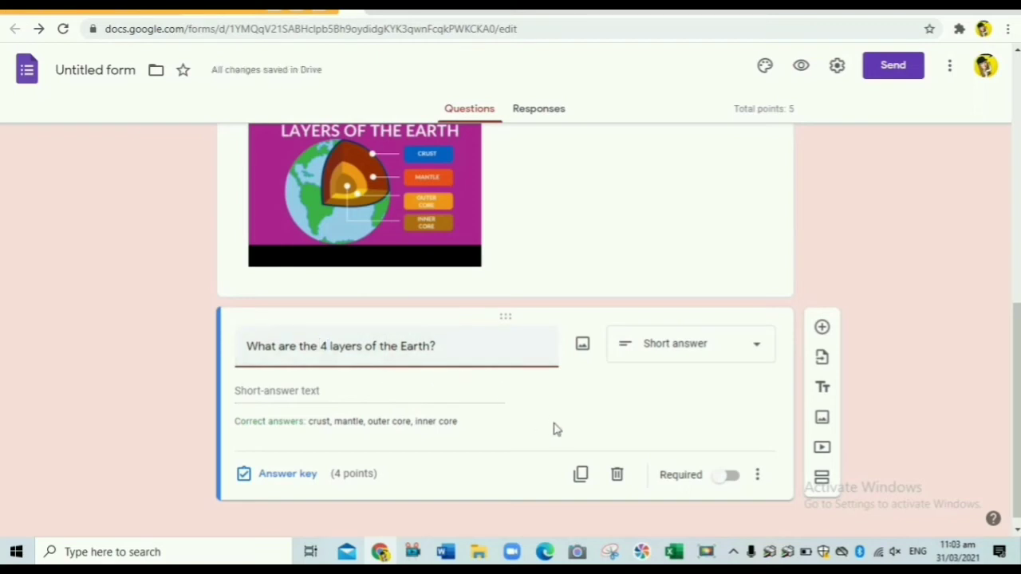
pyautogui.click(733, 477)
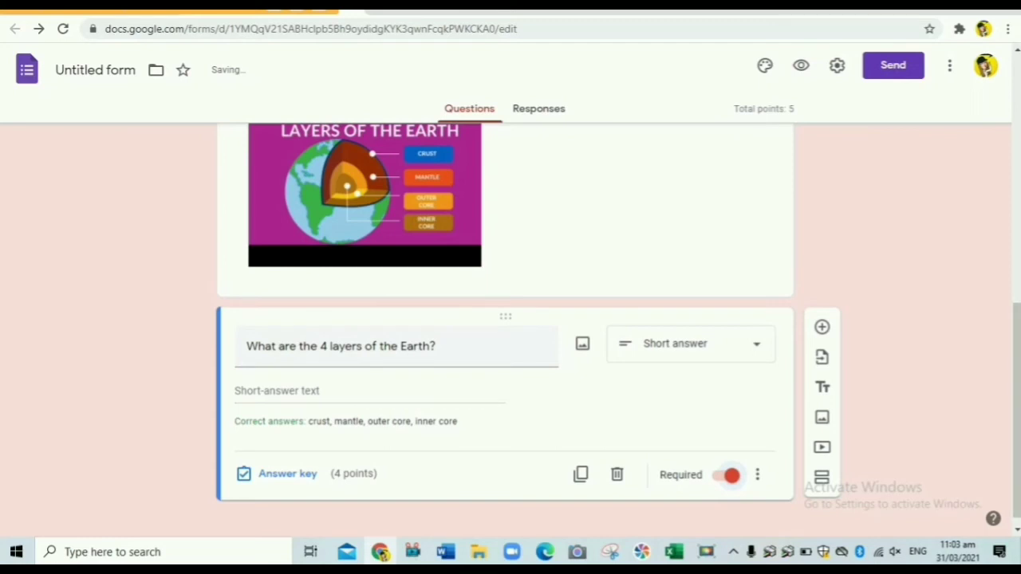
# Add a blank question, search Google images for "solar system", and insert the picture of the sun with colored planet orbits below it.
pyautogui.click(823, 327)
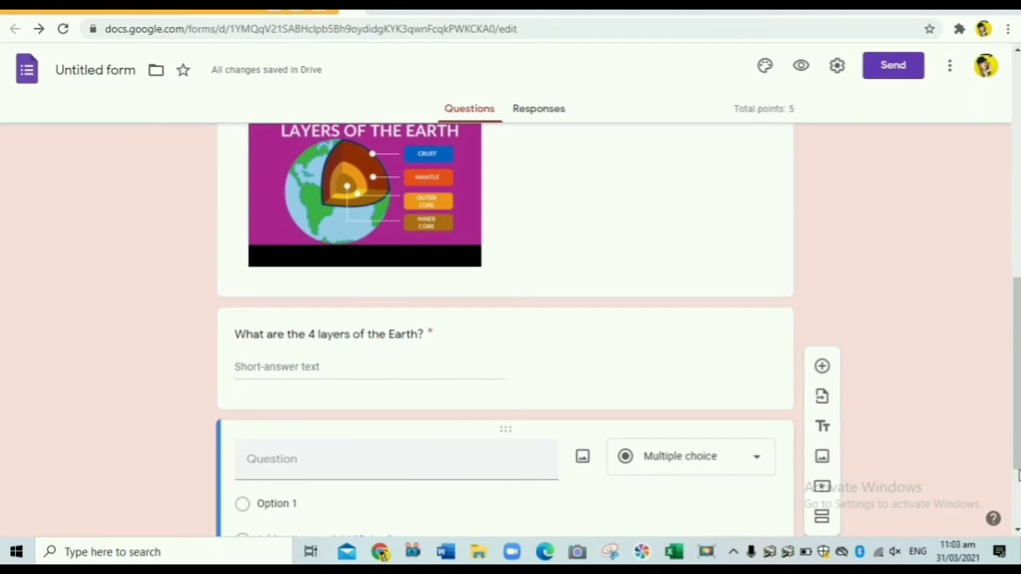
pyautogui.scroll(-2, 1019, 478)
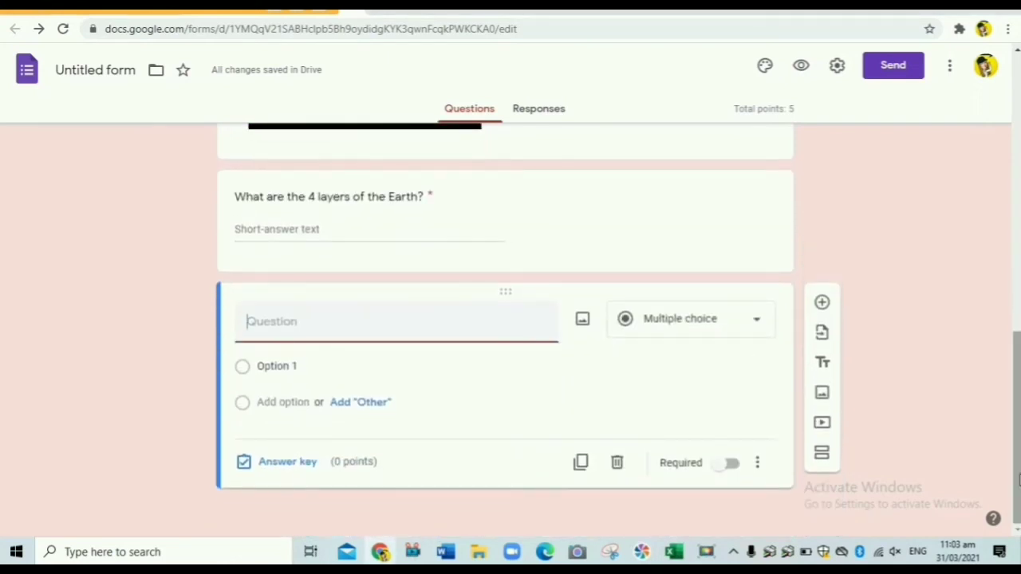
pyautogui.click(824, 398)
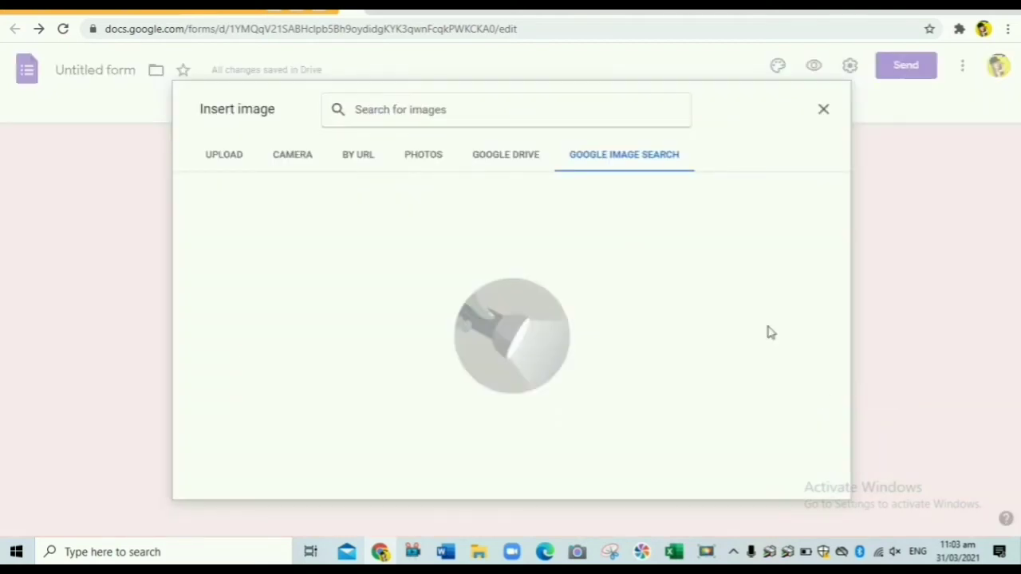
pyautogui.click(446, 111)
pyautogui.write('Solar')
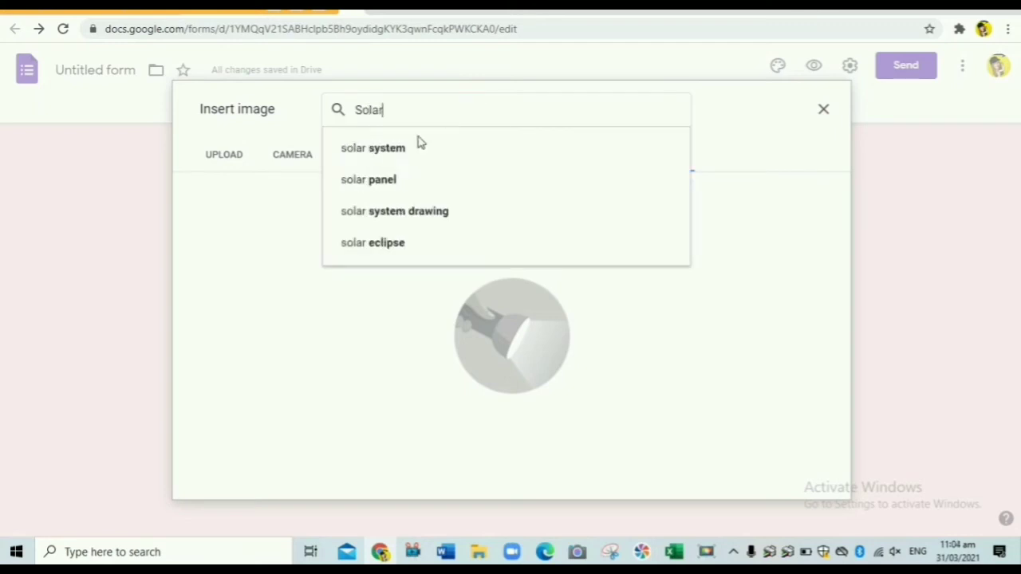
pyautogui.click(394, 157)
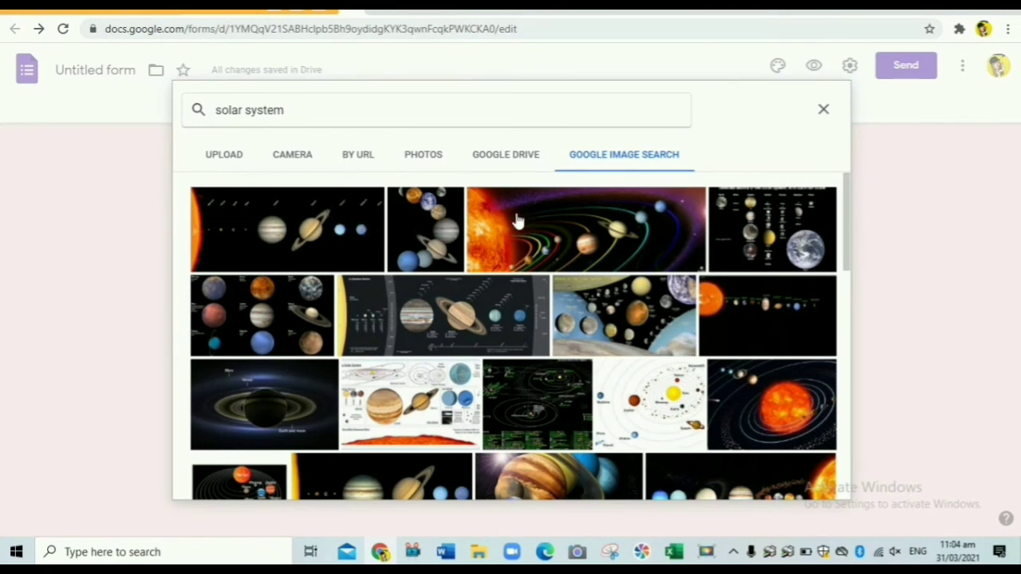
pyautogui.click(571, 216)
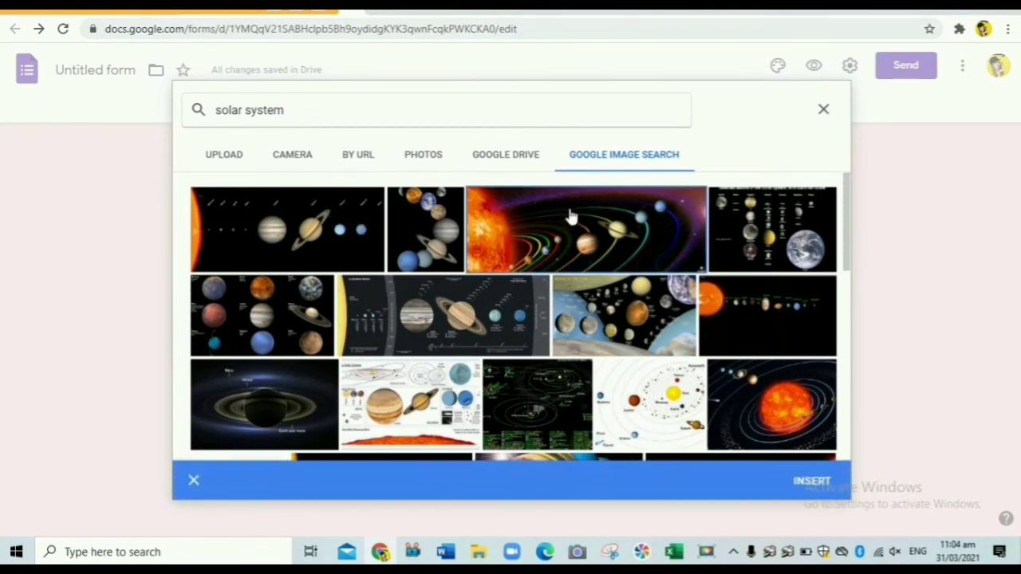
pyautogui.click(811, 480)
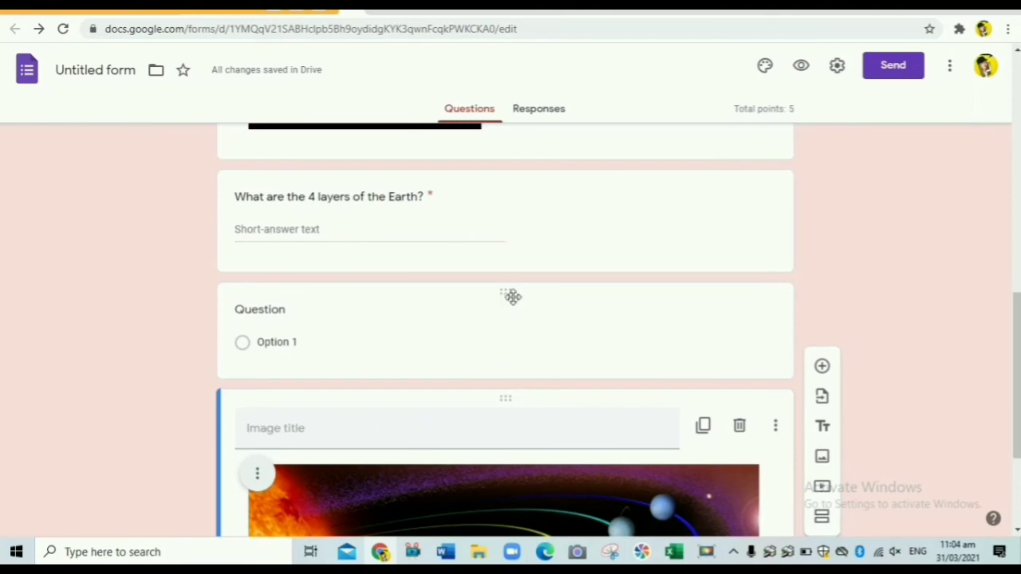
# Move the inserted image above the blank question and title it "Solar System".
pyautogui.moveTo(504, 401); pyautogui.dragTo(494, 333)
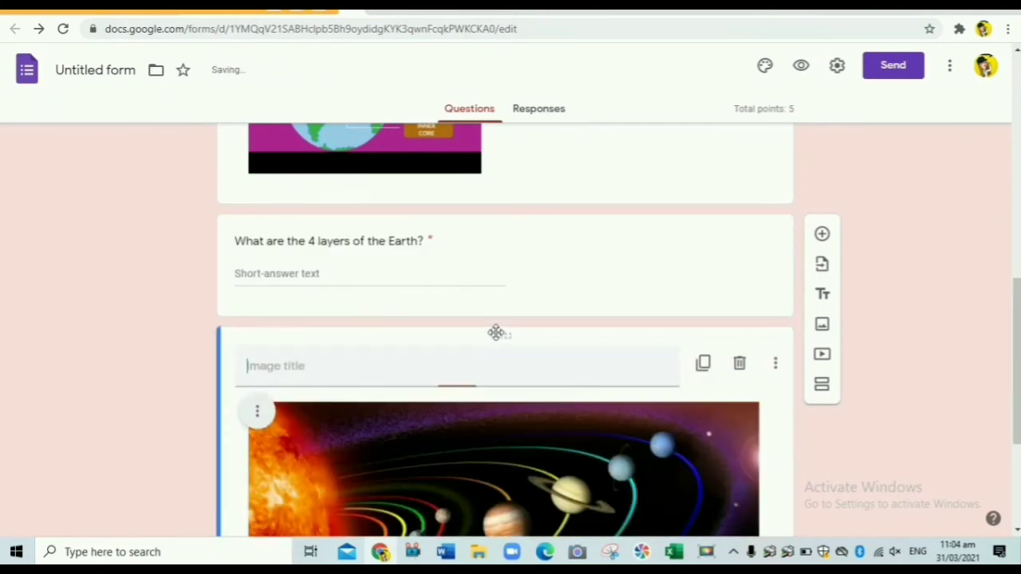
pyautogui.moveTo(1018, 303); pyautogui.dragTo(1006, 410)
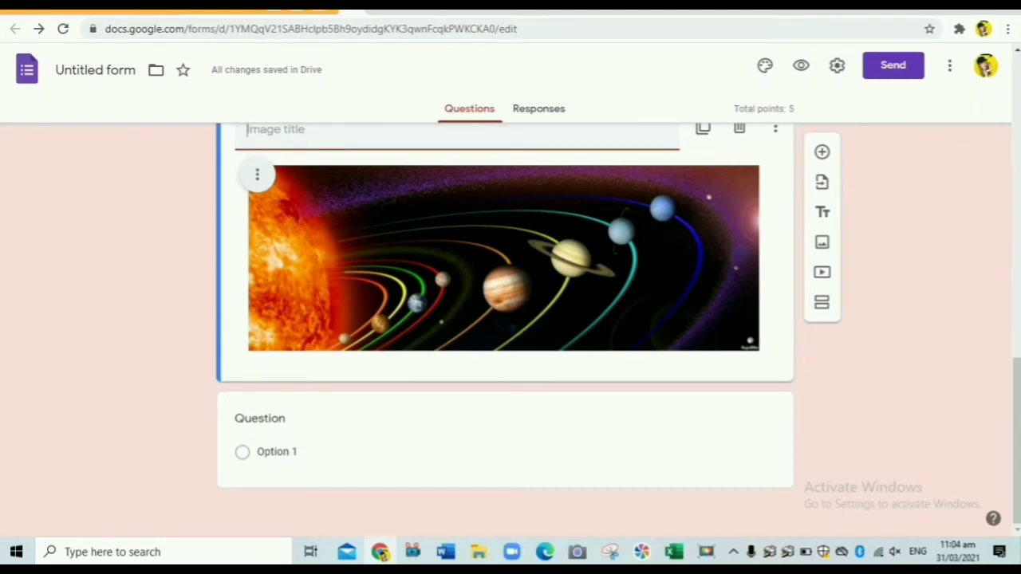
pyautogui.scroll(1, 511, 319)
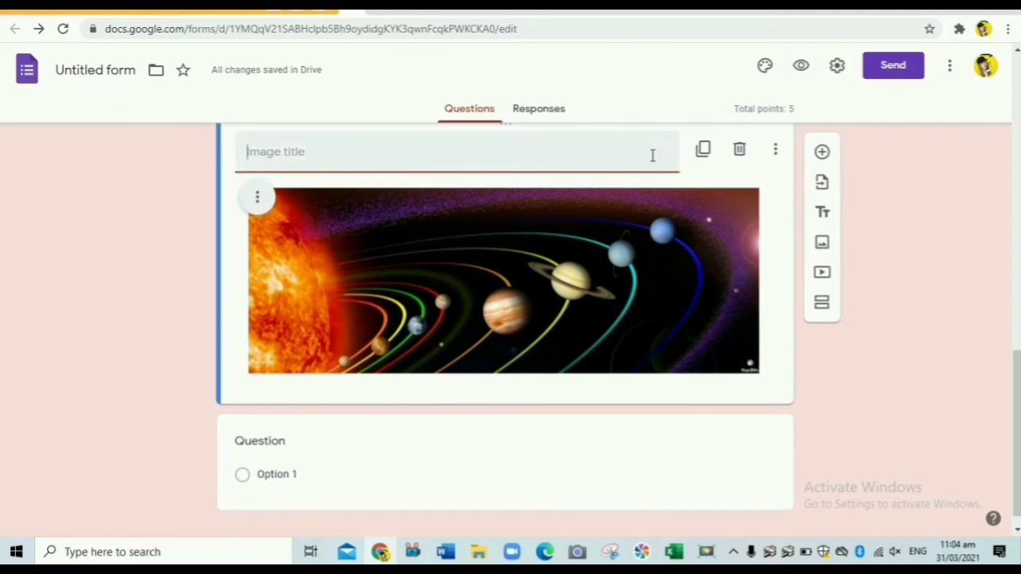
pyautogui.write('Solar Sy')
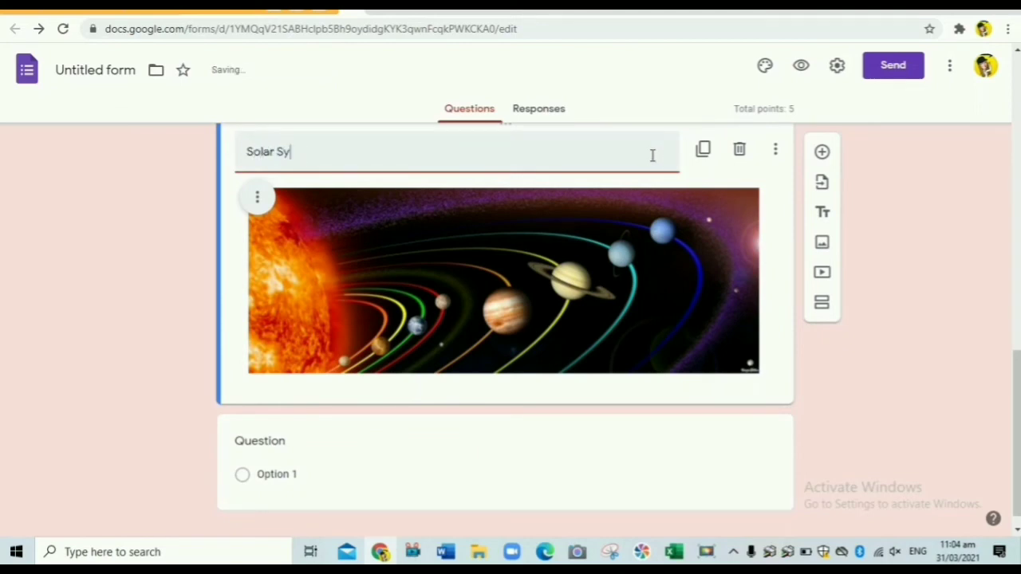
pyautogui.write('stem')
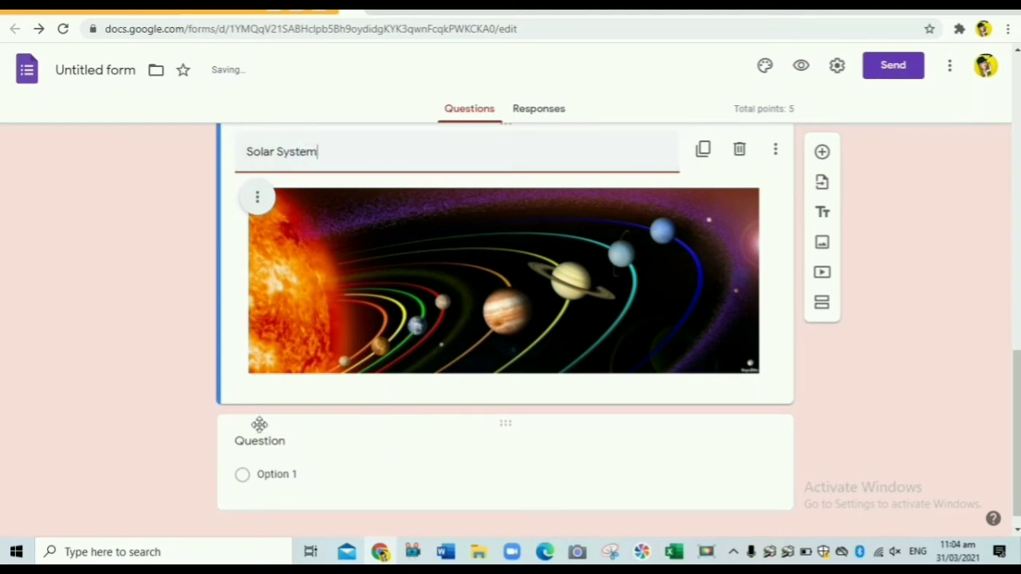
# Enter "Describe the Solar System" in the blank question below the image, keep it as a paragraph question, and make it required.
pyautogui.click(259, 449)
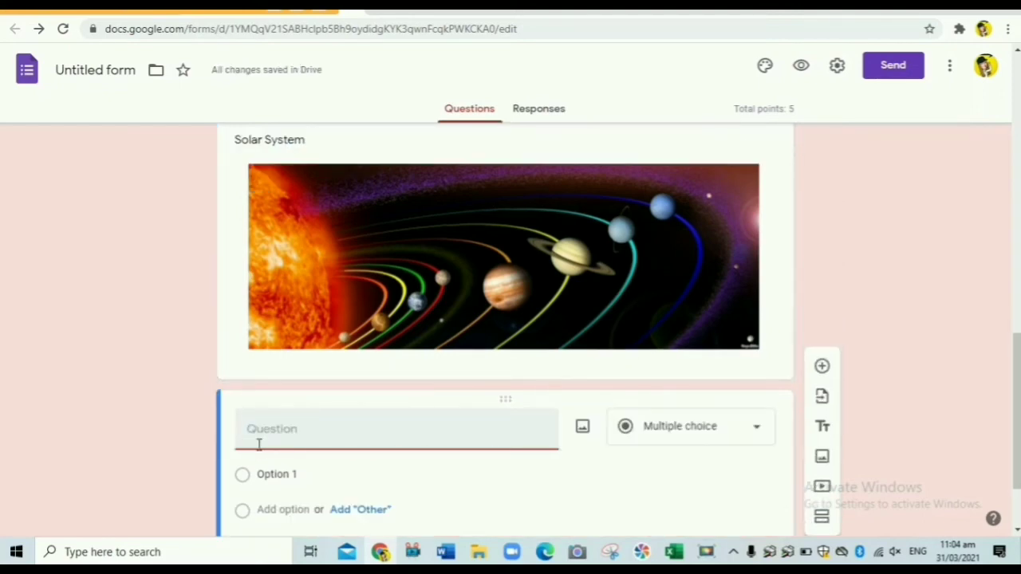
pyautogui.write('Describe')
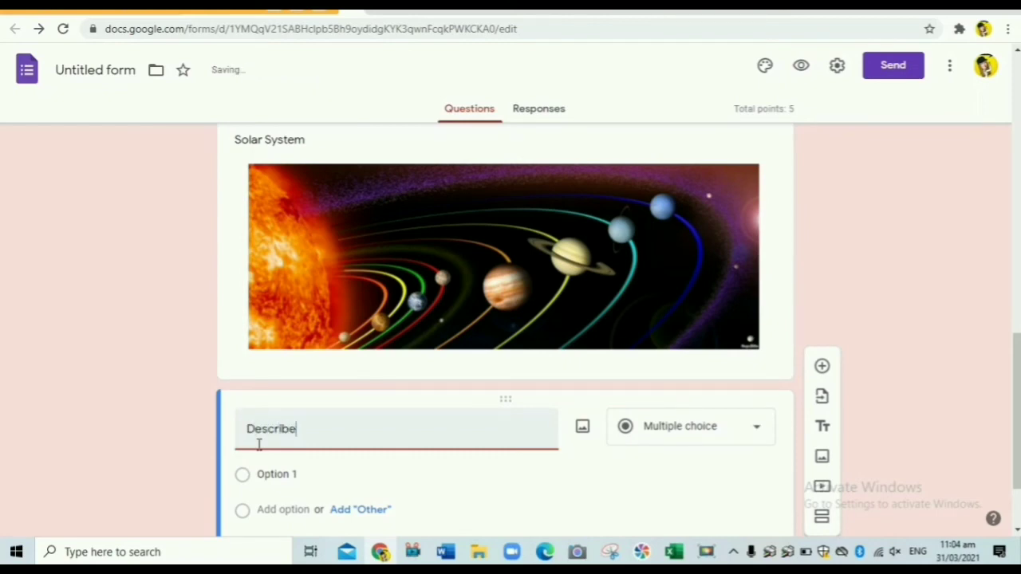
pyautogui.write(' the Solar System')
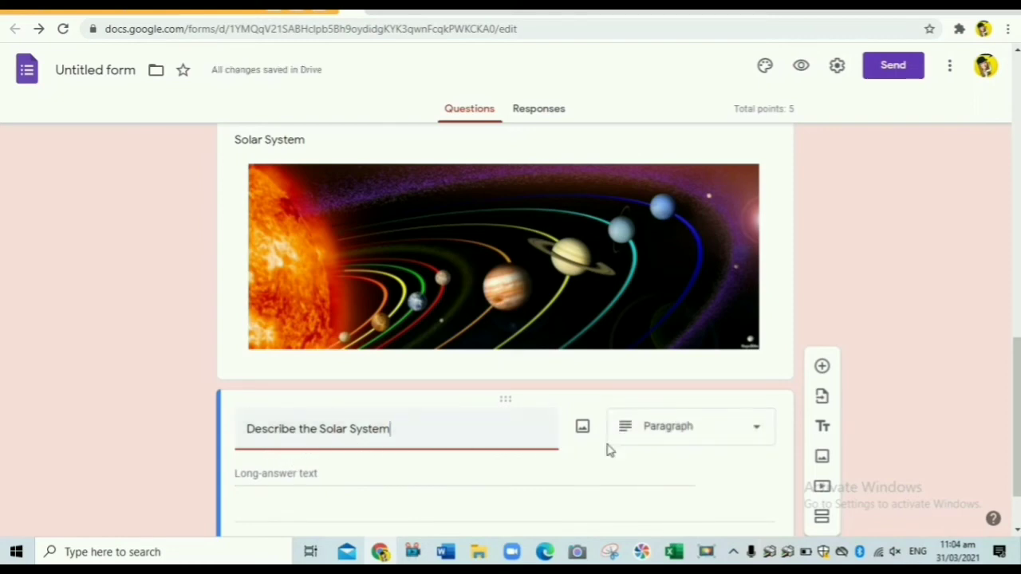
pyautogui.click(761, 430)
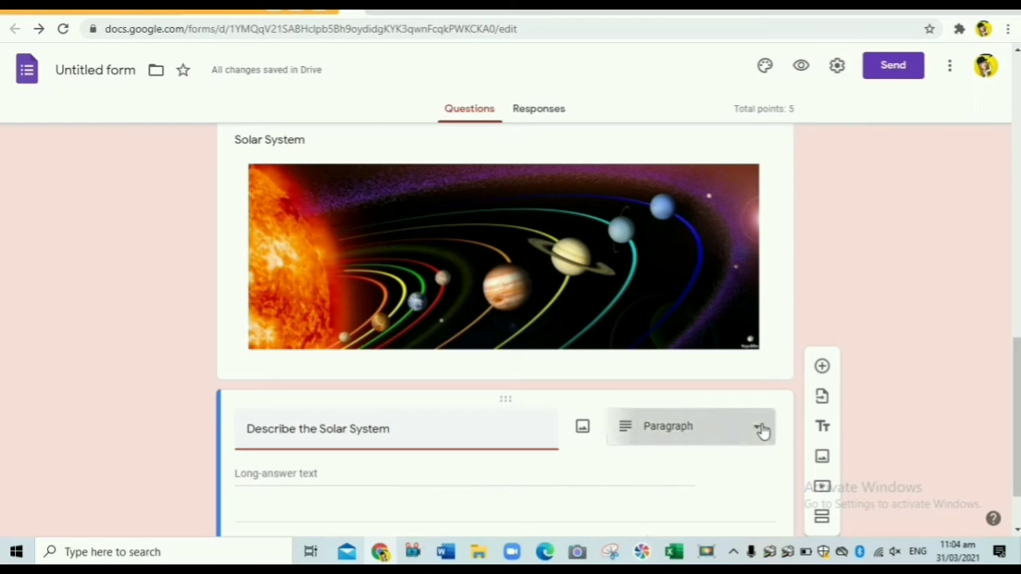
pyautogui.click(691, 130)
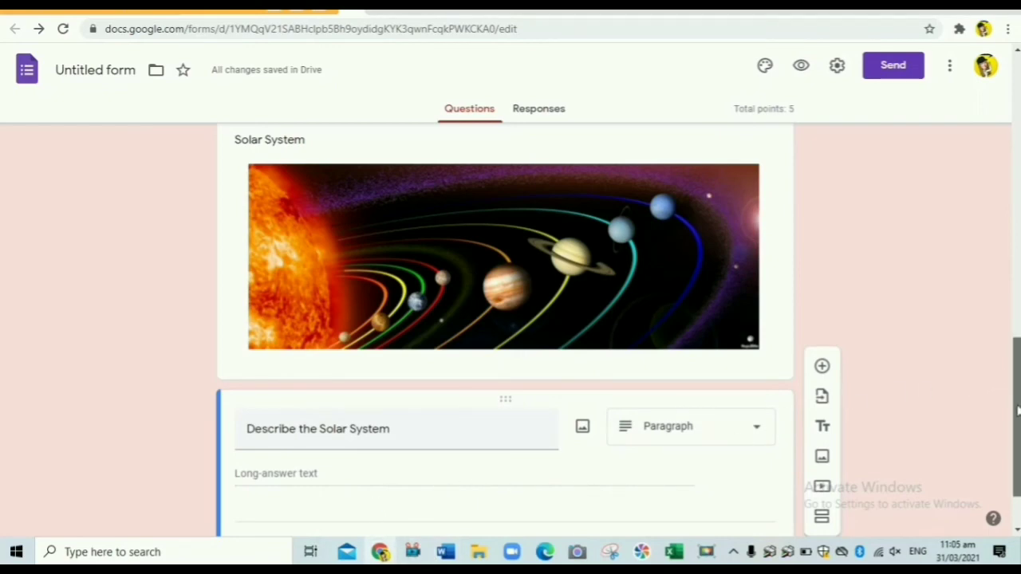
pyautogui.scroll(-1, 1018, 401)
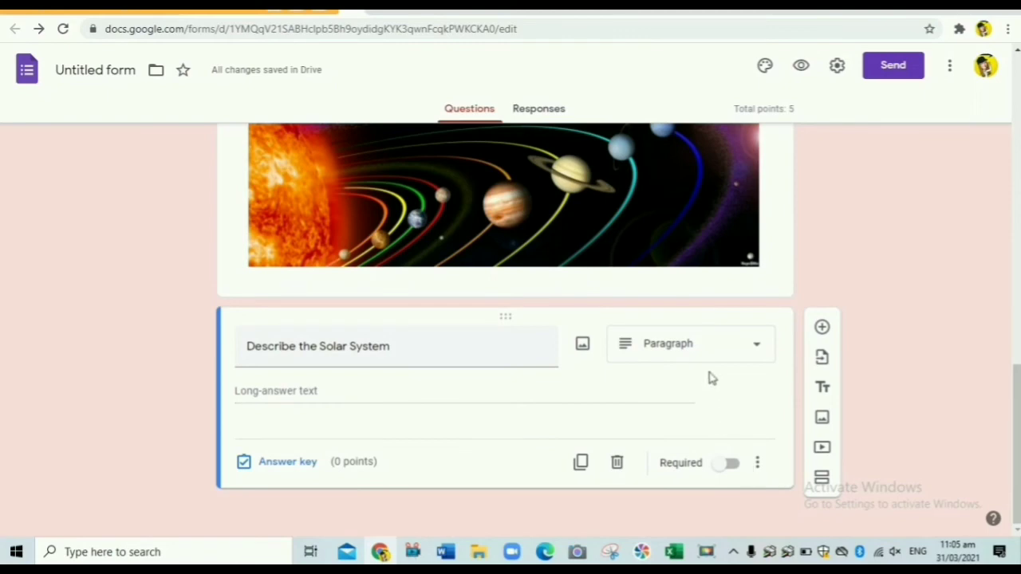
pyautogui.click(730, 469)
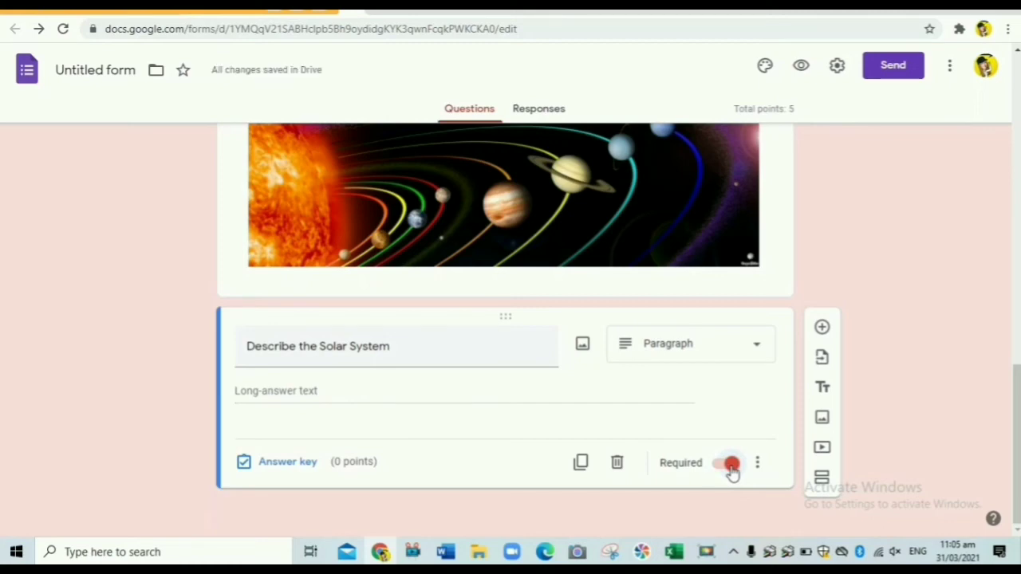
# Add a new section after the paragraph question and title it "Solar System".
pyautogui.click(822, 478)
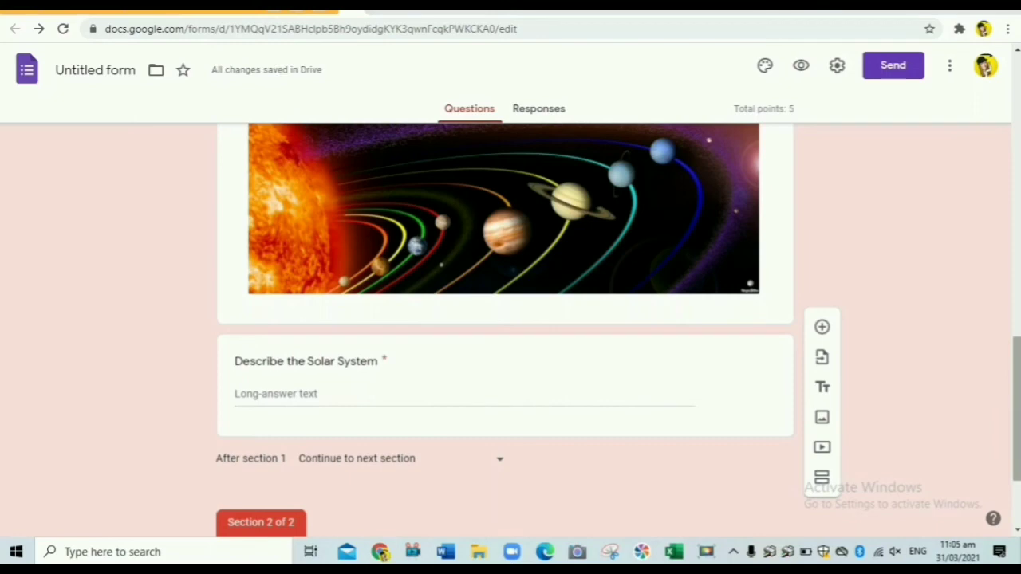
pyautogui.scroll(-2, 357, 477)
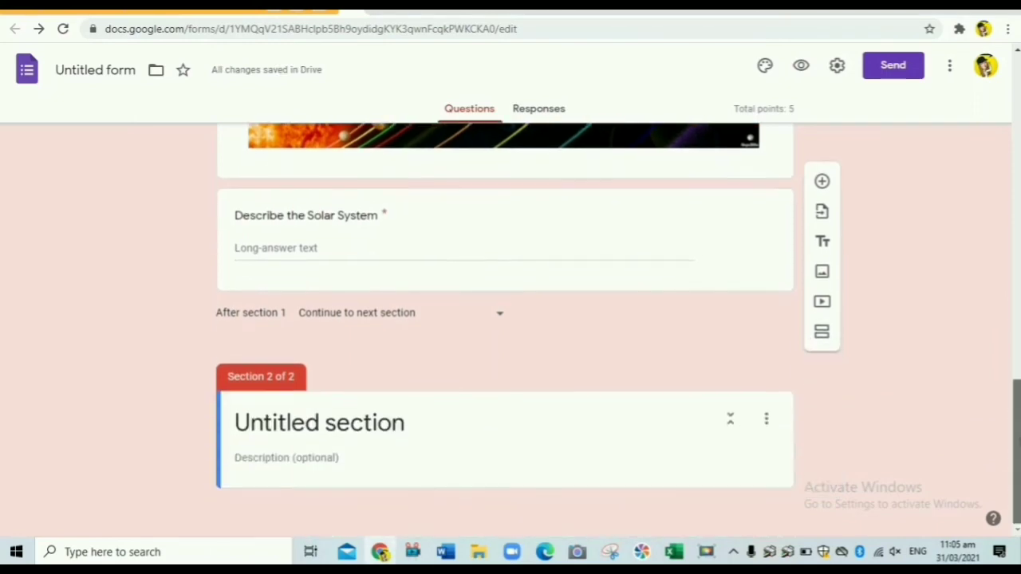
pyautogui.click(343, 424)
pyautogui.press('BackSpace')
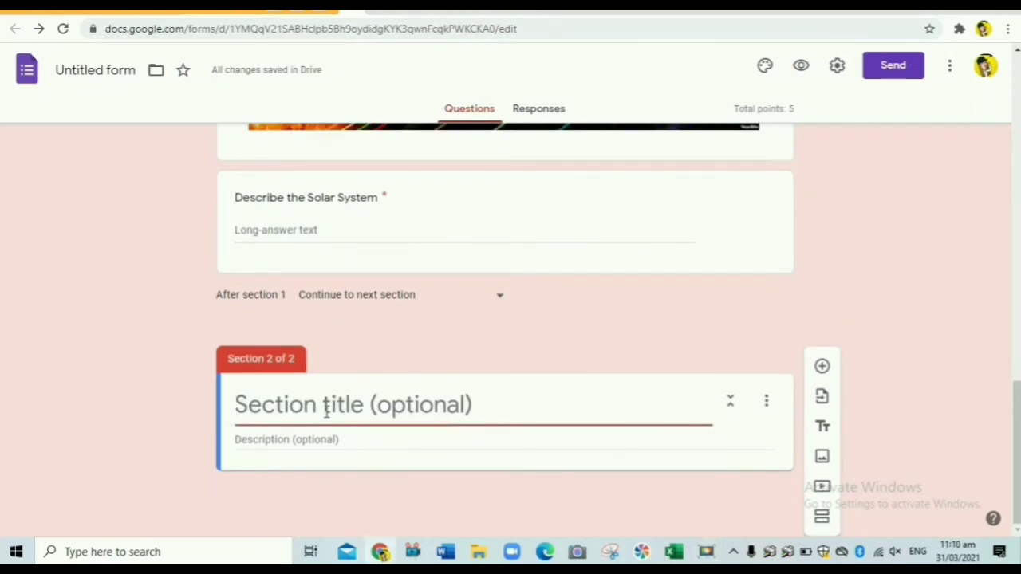
pyautogui.write('Sola')
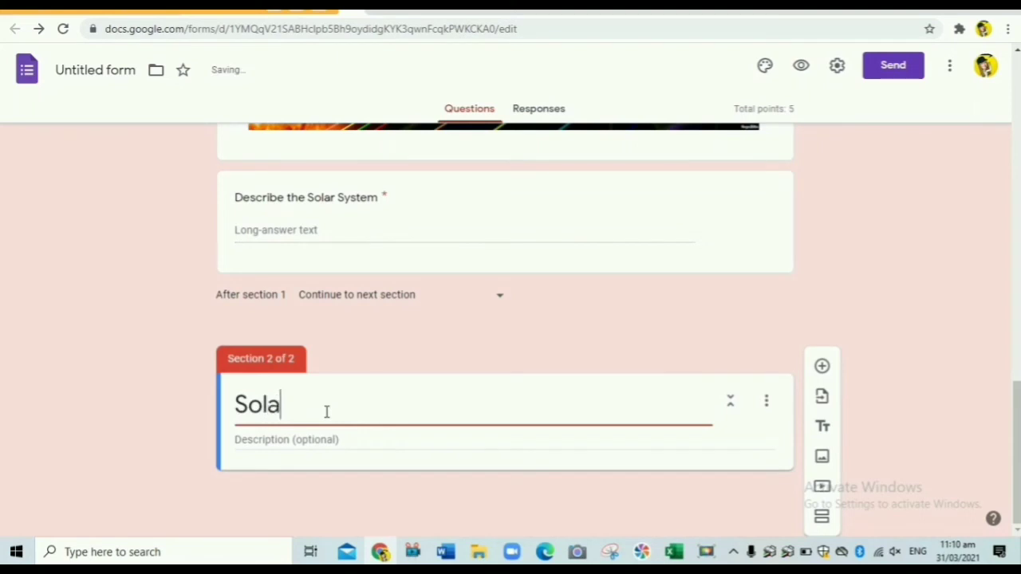
pyautogui.write('r System')
# Add the multiple-choice question "How many planets are there in the solar system?" to the new section.
pyautogui.click(822, 370)
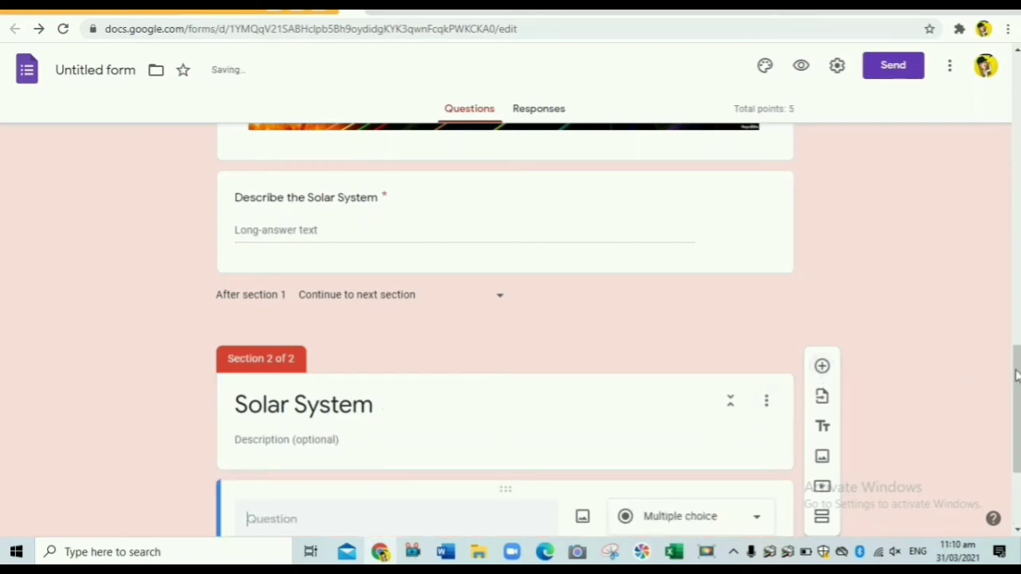
pyautogui.scroll(-3, 928, 476)
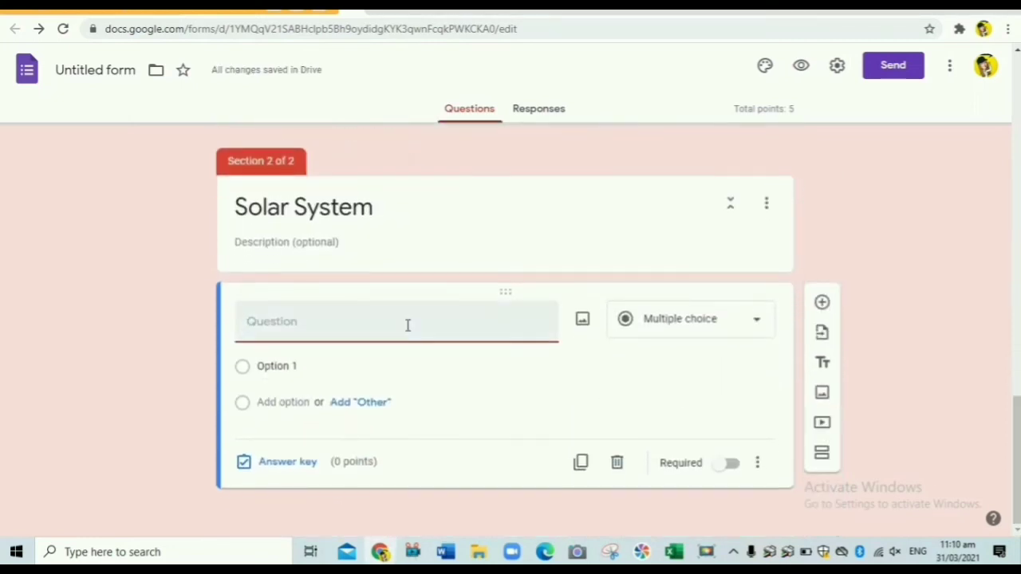
pyautogui.write('How mana')
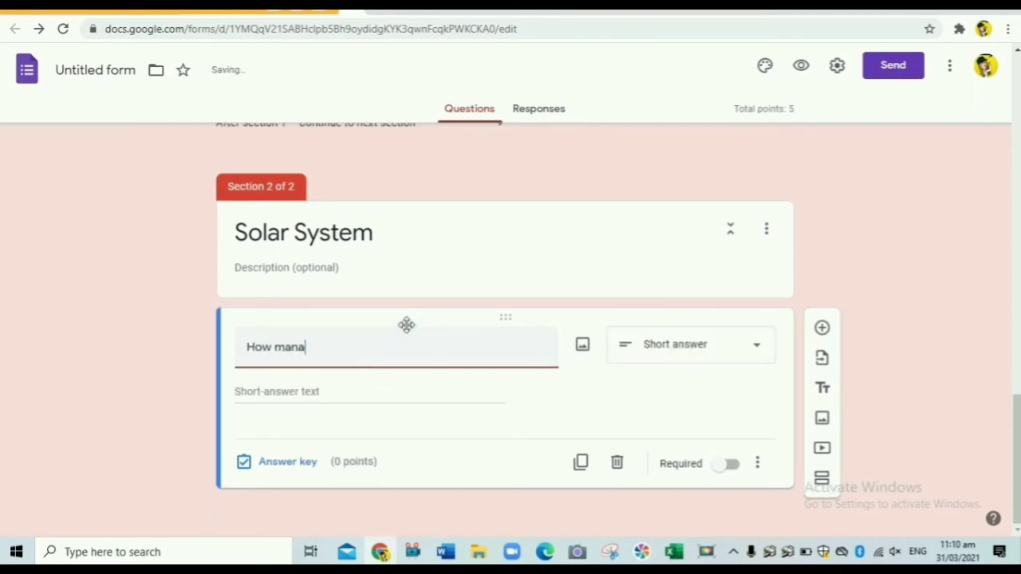
pyautogui.write('y=')
pyautogui.press('BackSpace')
pyautogui.press('BackSpace')
pyautogui.write('u')
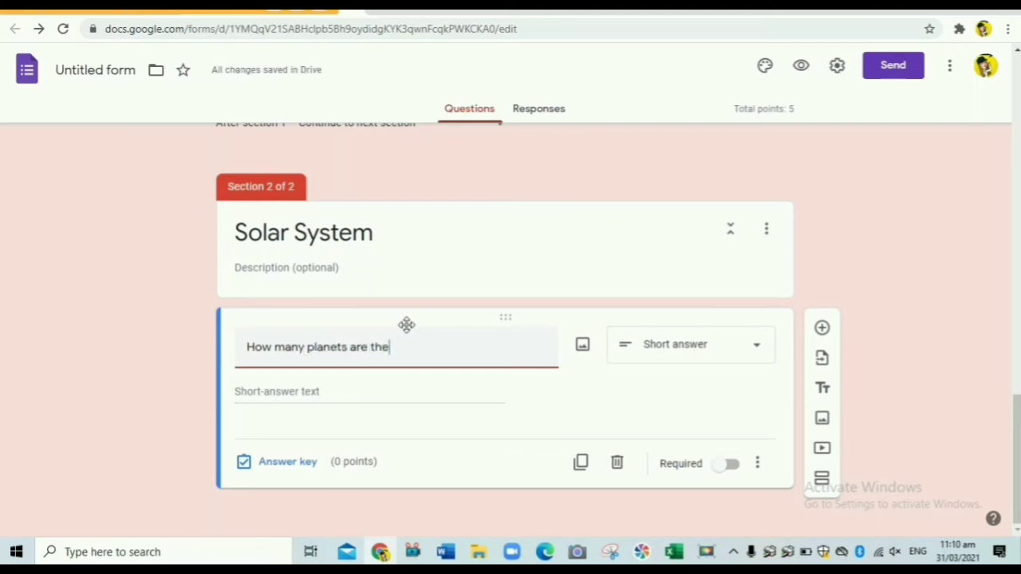
pyautogui.write(' there in the solar system?')
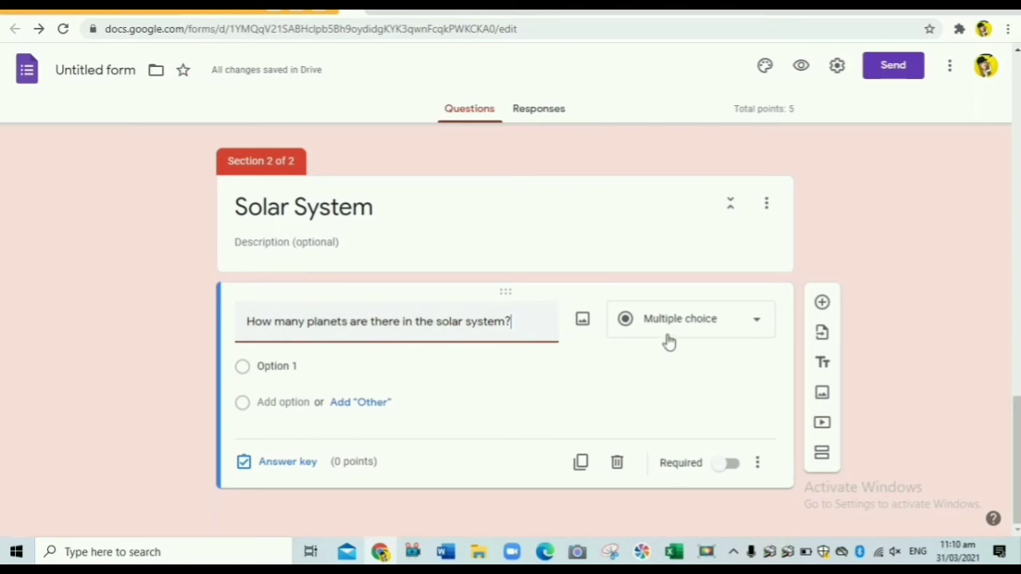
# Set the planets question's first option to "Four" and add an "Other" choice.
pyautogui.click(322, 365)
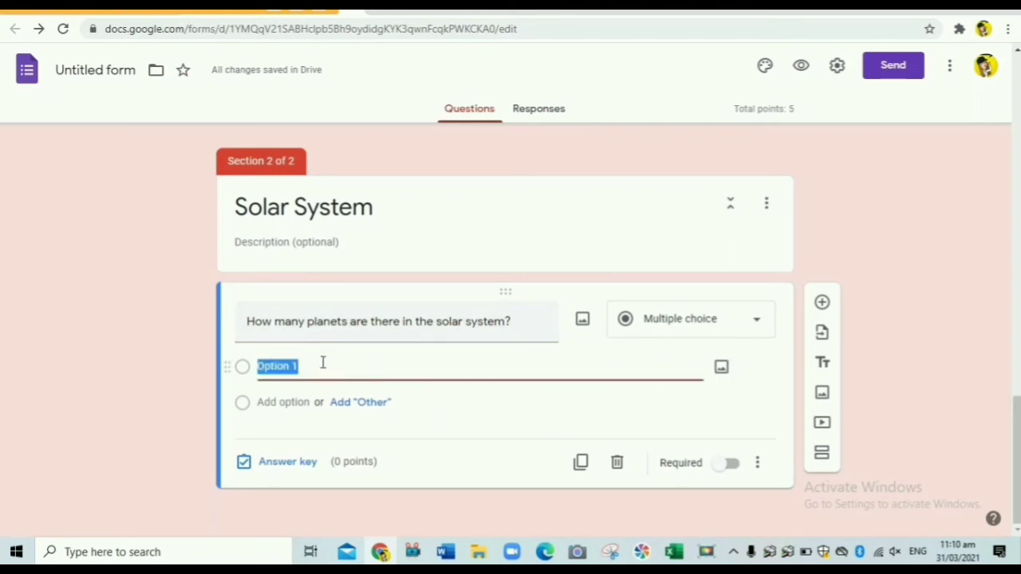
pyautogui.press('BackSpace')
pyautogui.write('Fo')
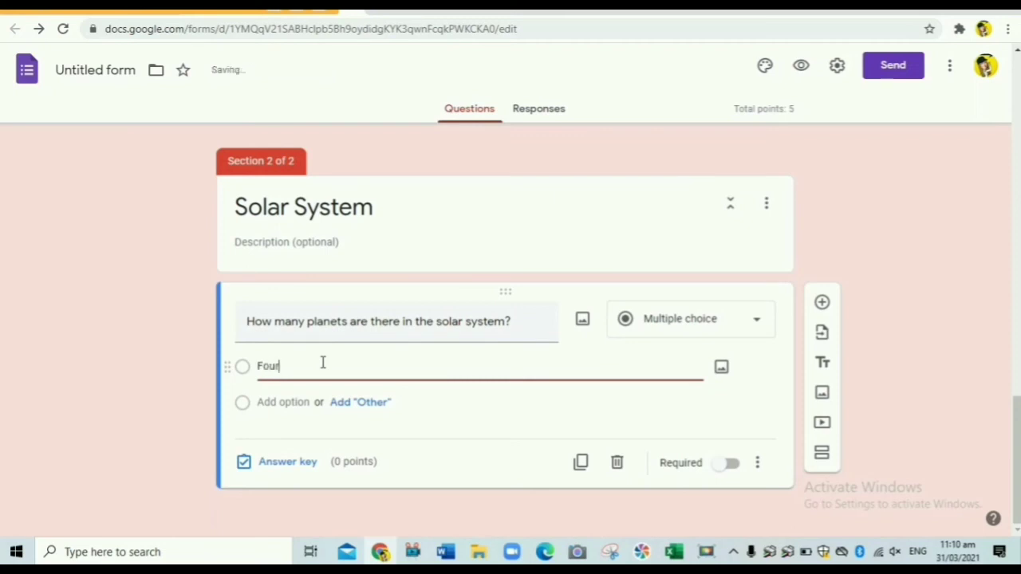
pyautogui.write('ur')
pyautogui.click(365, 404)
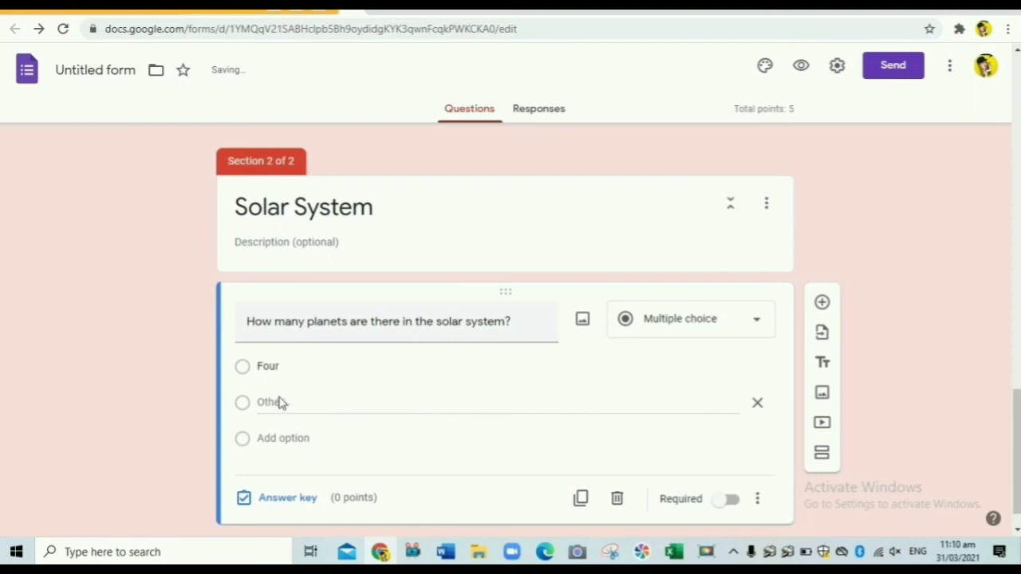
# Add the options "Eight", "Two" and "Five" to the question about the number of planets.
pyautogui.click(293, 438)
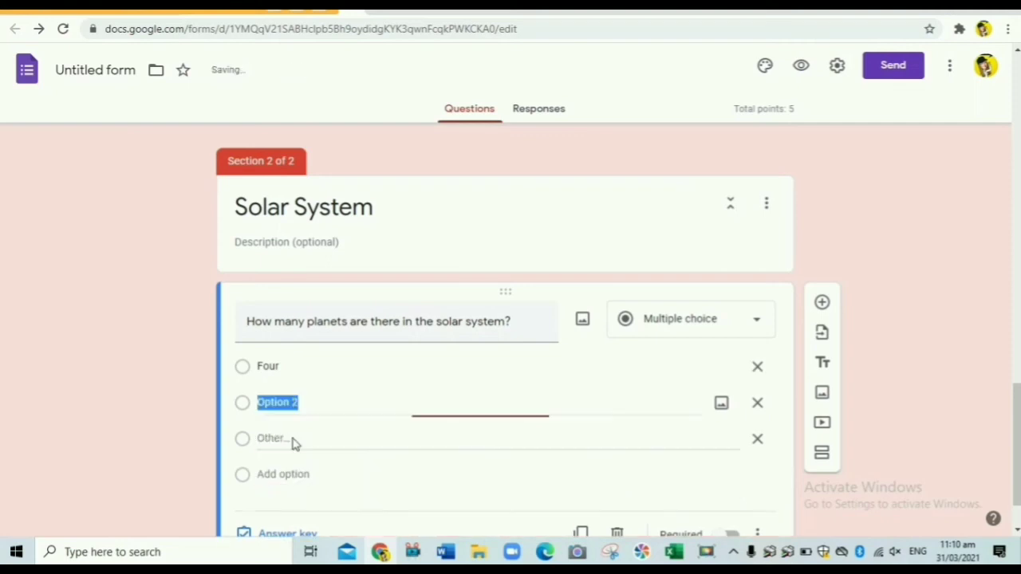
pyautogui.press('BackSpace')
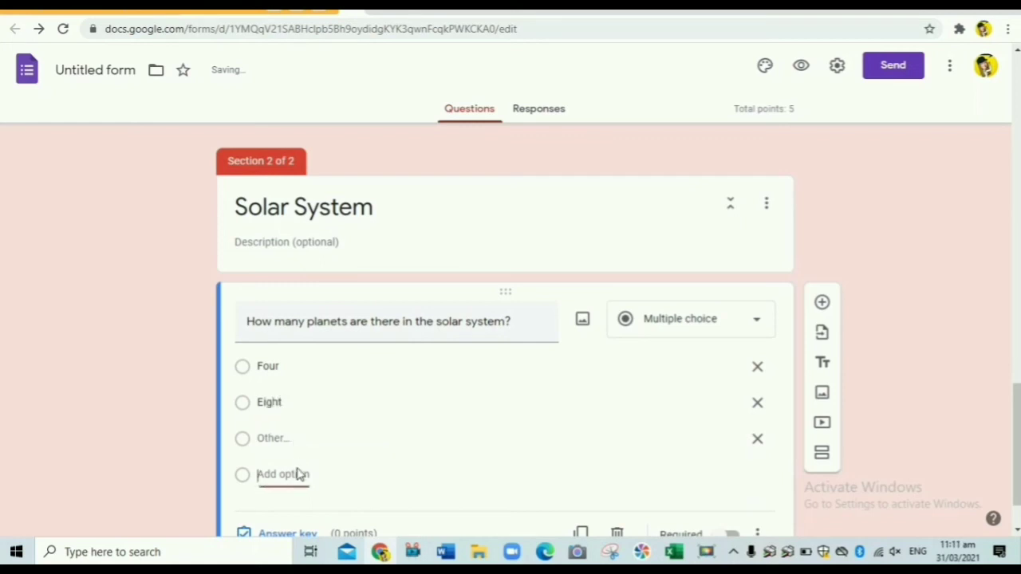
pyautogui.click(298, 474)
pyautogui.press('BackSpace')
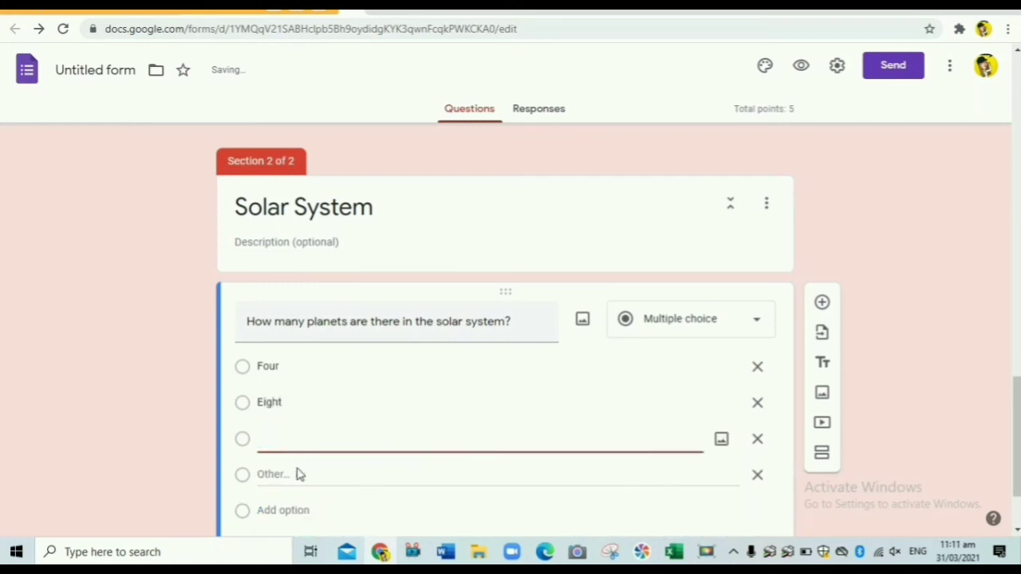
pyautogui.write('Two')
pyautogui.click(306, 510)
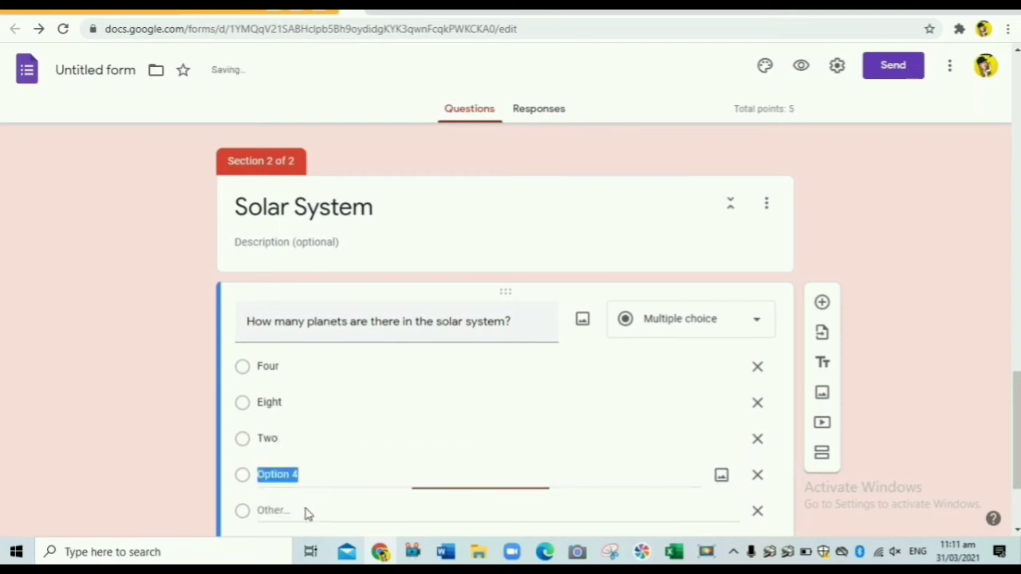
pyautogui.press('BackSpace')
pyautogui.write('Five')
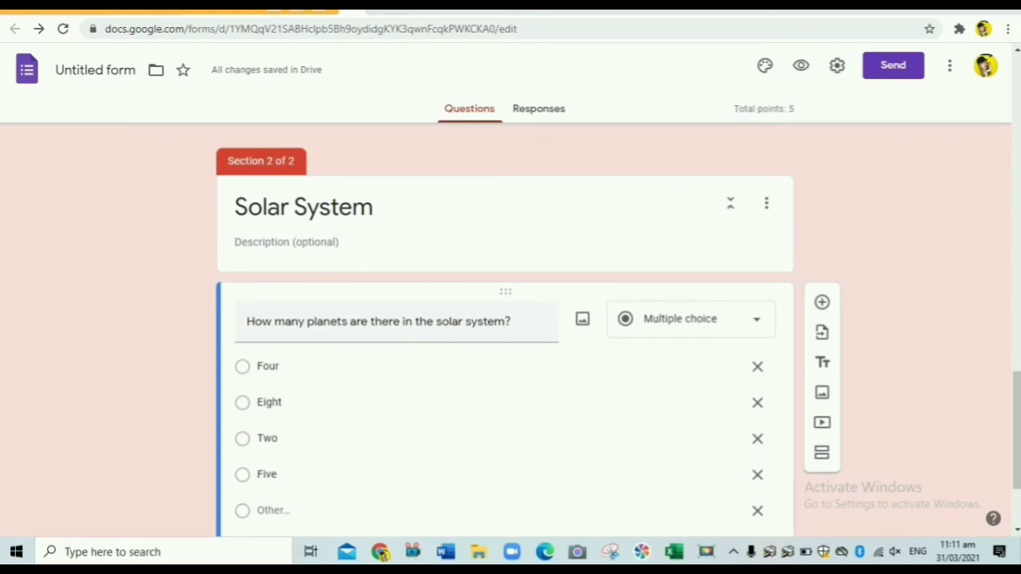
# Set "Eight" as the correct answer to the planets question, worth 1 point, and make the question required.
pyautogui.scroll(-2, 618, 445)
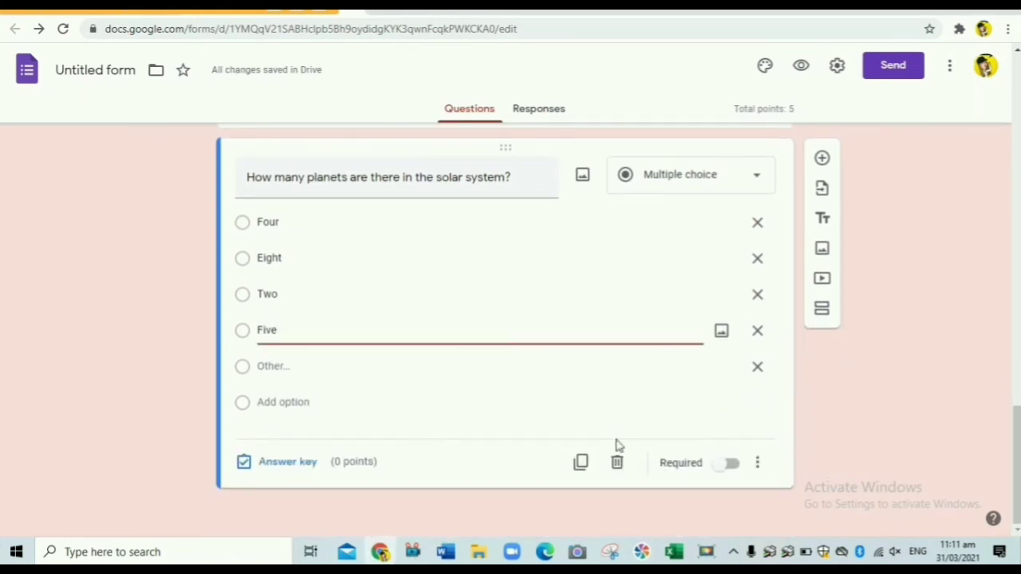
pyautogui.click(293, 467)
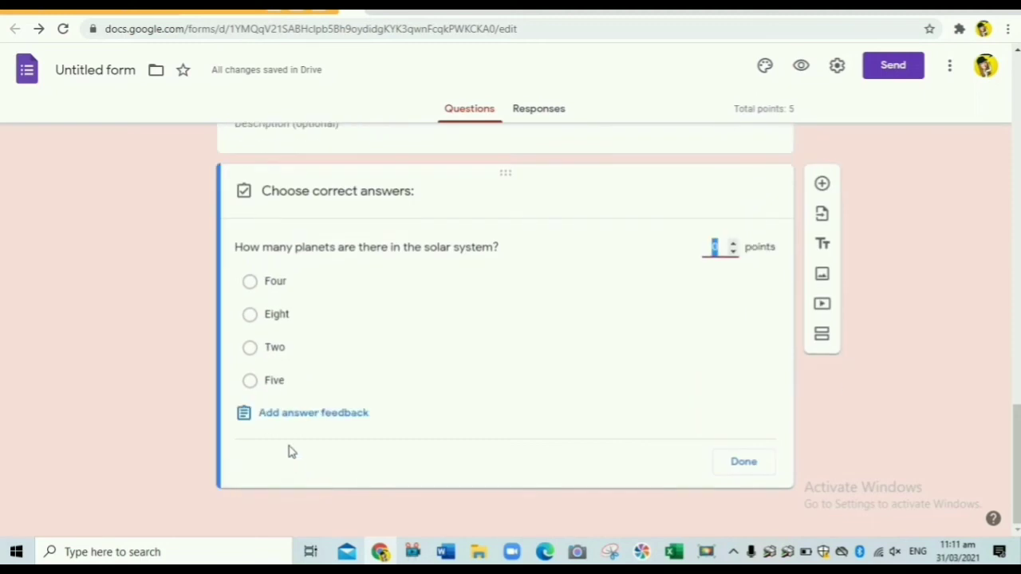
pyautogui.click(251, 315)
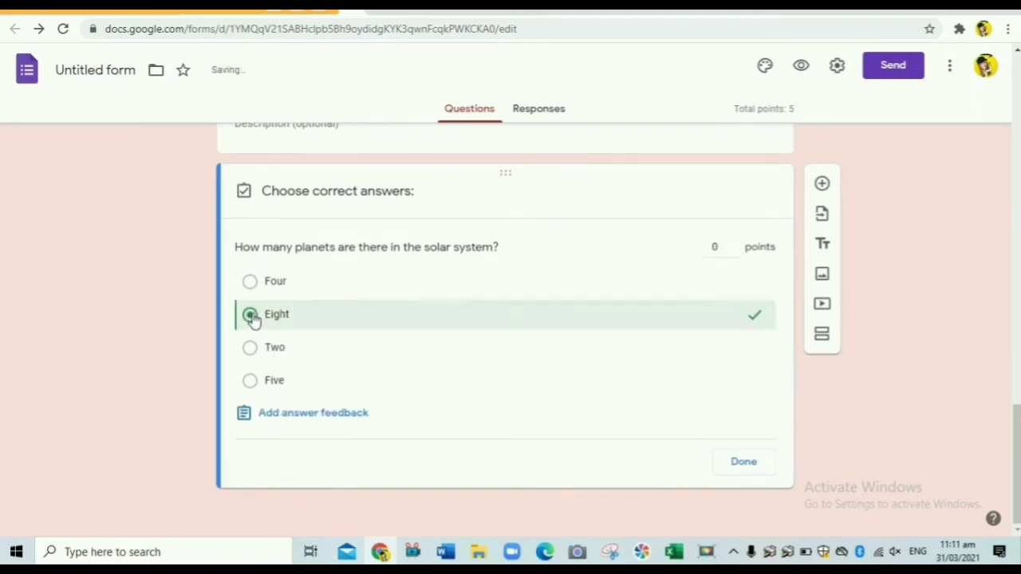
pyautogui.click(734, 243)
pyautogui.click(744, 462)
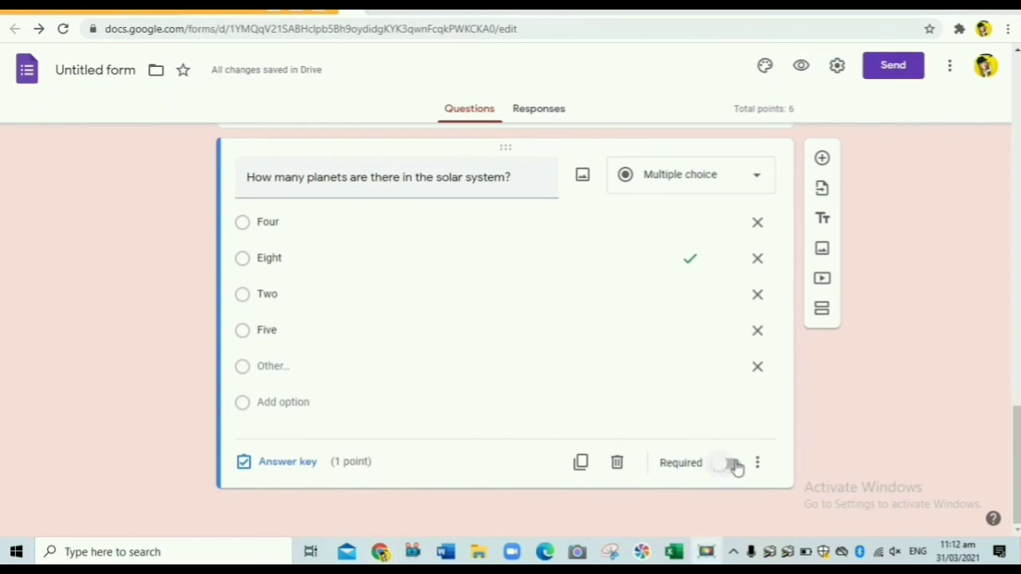
pyautogui.click(732, 465)
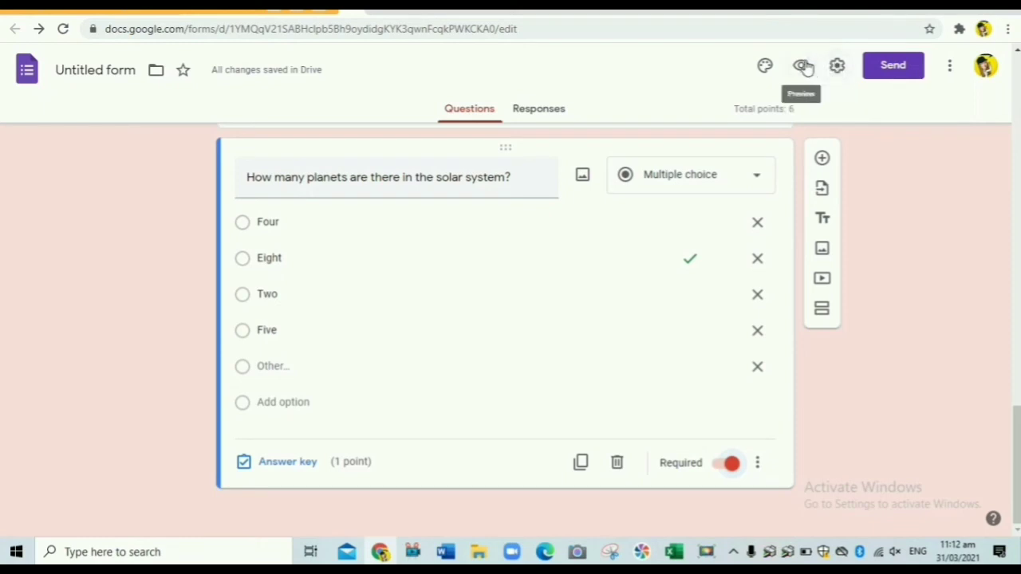
# Open the quiz preview and choose an answer to the question about the farthest planet in the solar system.
pyautogui.click(801, 66)
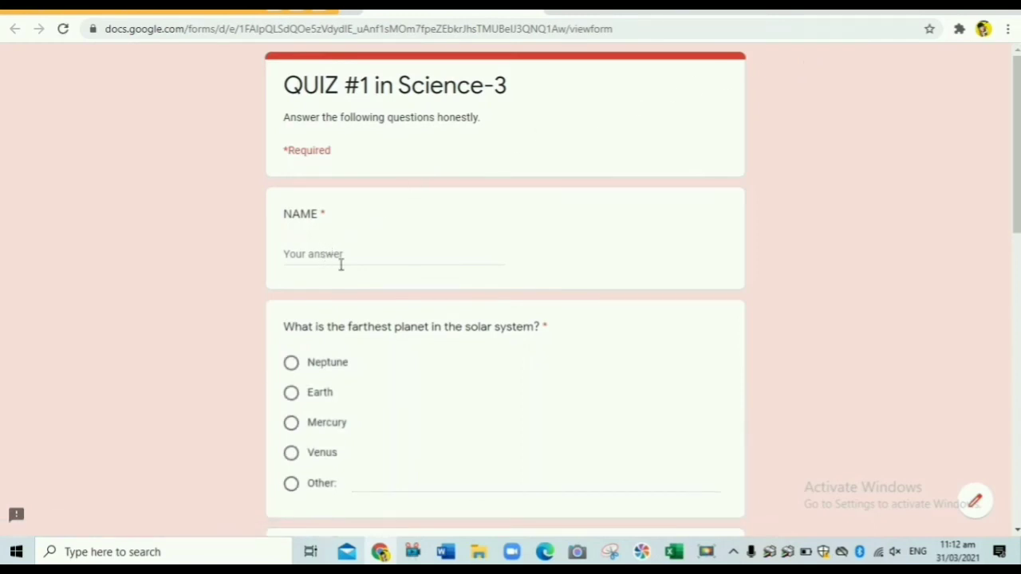
pyautogui.moveTo(1018, 157)
pyautogui.mouseDown()
pyautogui.moveTo(1011, 441)
pyautogui.moveTo(1011, 143)
pyautogui.mouseUp()
pyautogui.click(291, 424)
pyautogui.moveTo(1017, 73); pyautogui.dragTo(1017, 231)
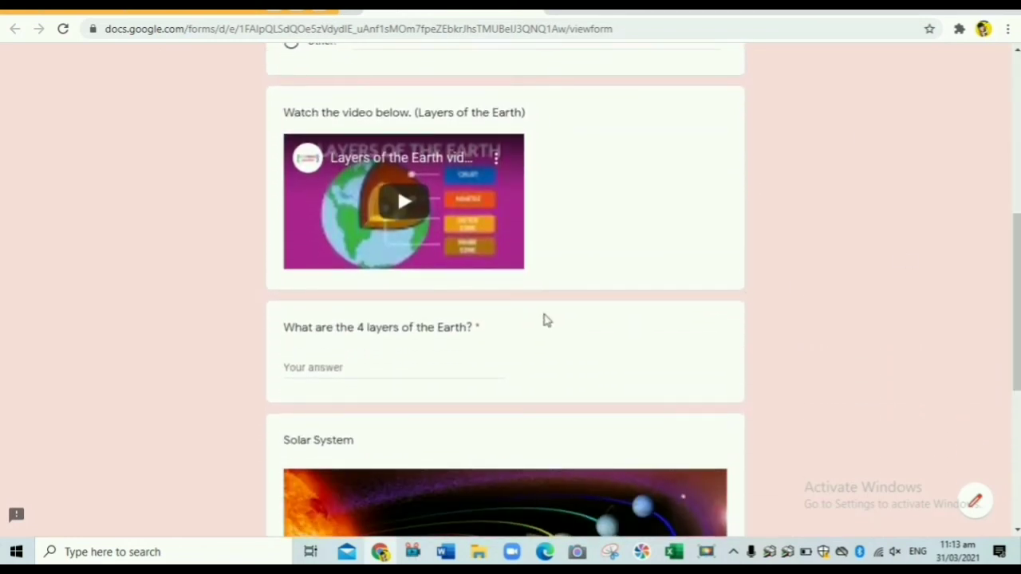
# Play the embedded Layers of the Earth video and answer "crust" to the question about the Earth's 4 layers.
pyautogui.click(432, 368)
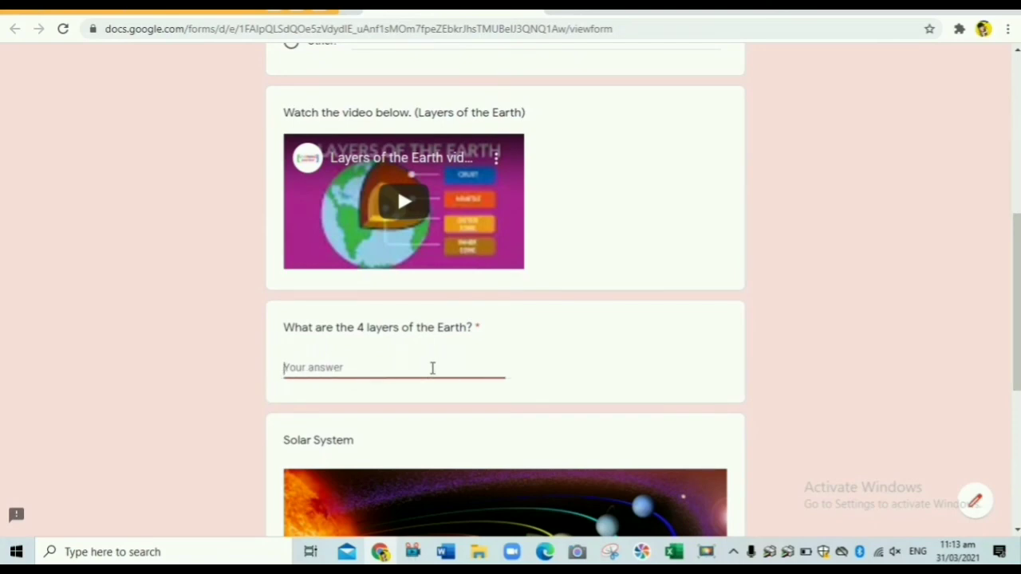
pyautogui.click(423, 233)
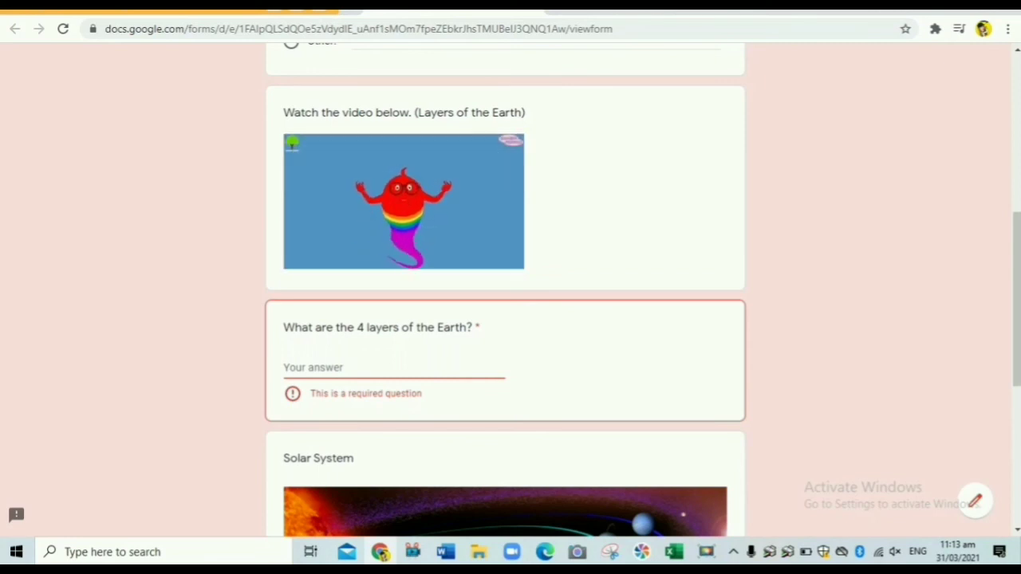
pyautogui.click(355, 371)
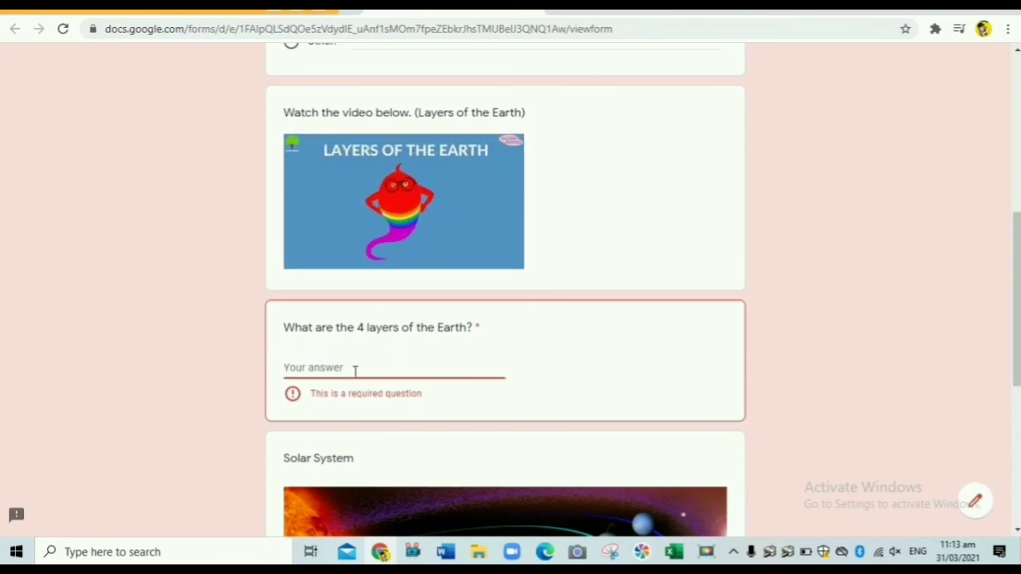
pyautogui.write('c')
pyautogui.press('BackSpace')
pyautogui.write('crust')
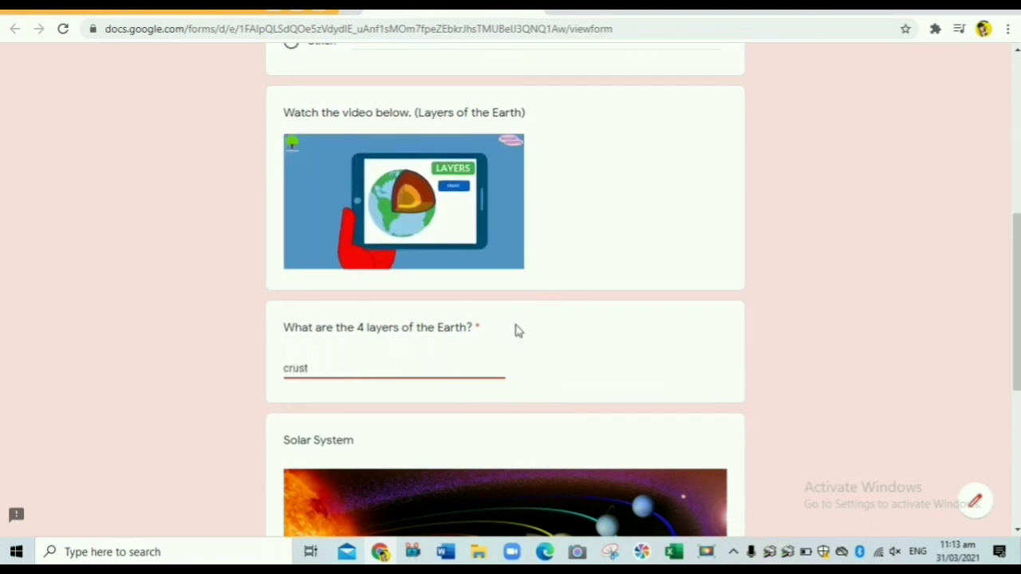
# Answer the "Describe the Solar System" question in the preview with text beginning "The Sola".
pyautogui.scroll(-1, 425, 362)
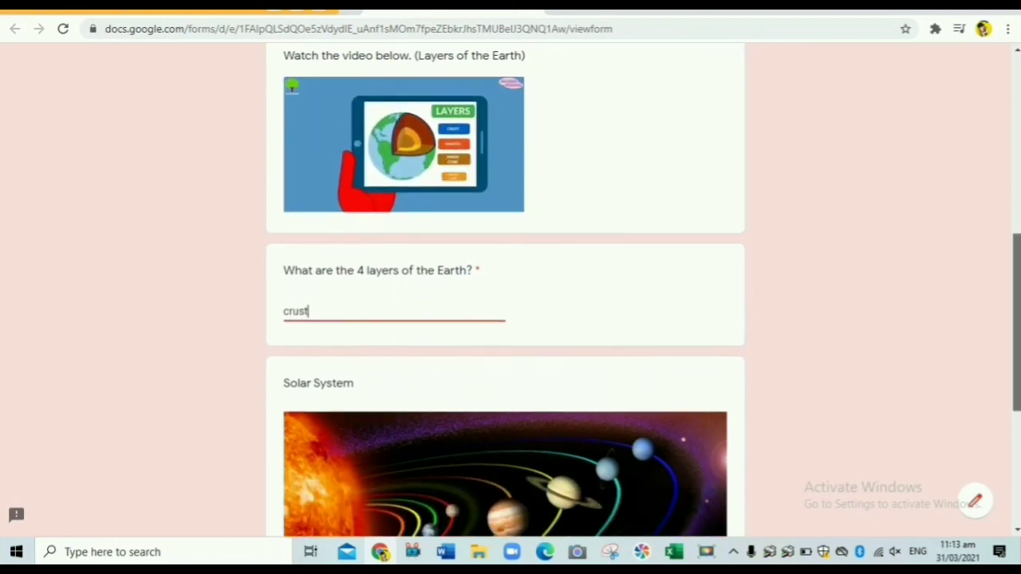
pyautogui.scroll(-3, 505, 291)
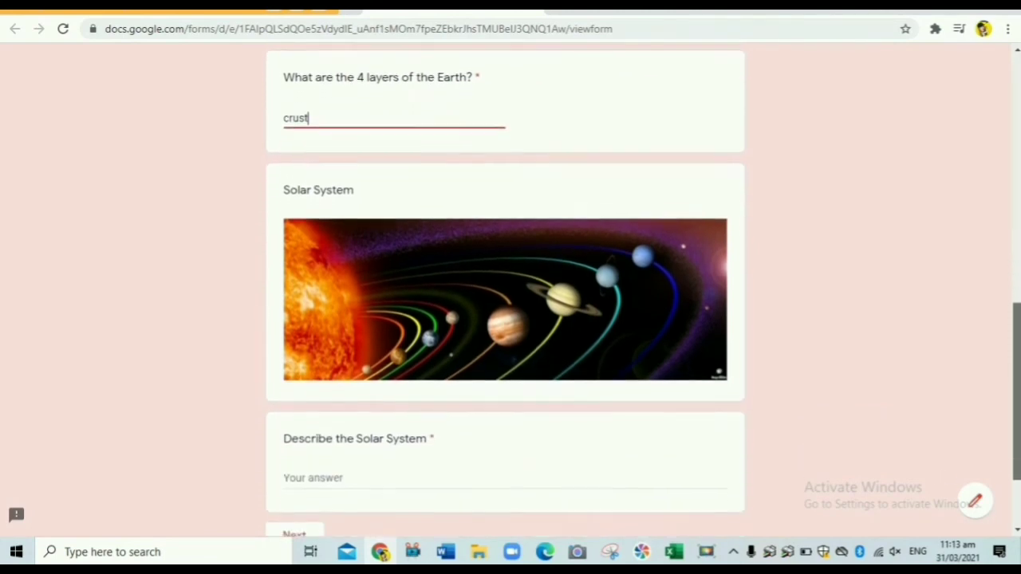
pyautogui.scroll(-1, 505, 290)
pyautogui.scroll(-1, 505, 291)
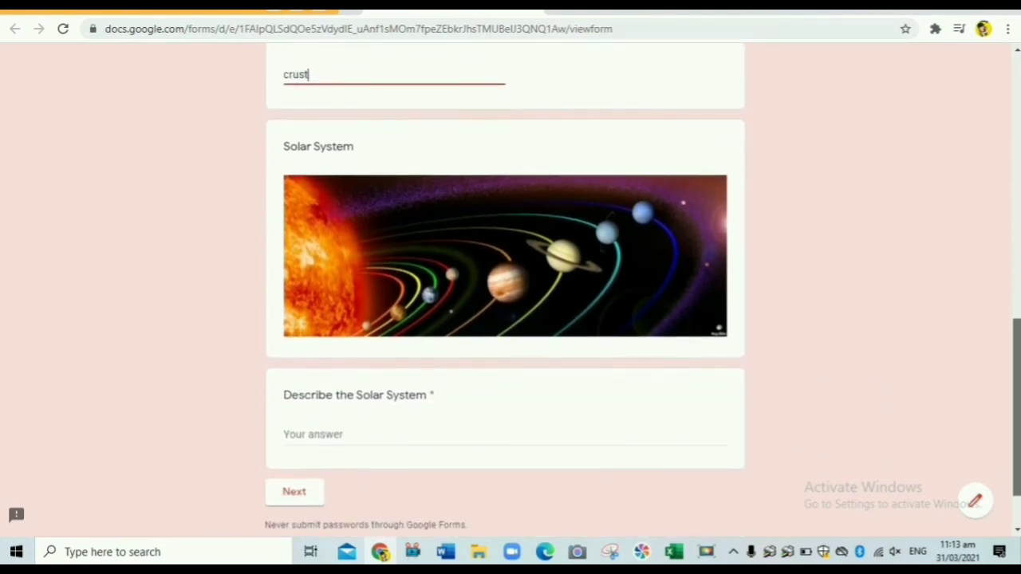
pyautogui.scroll(-2, 470, 436)
pyautogui.click(370, 365)
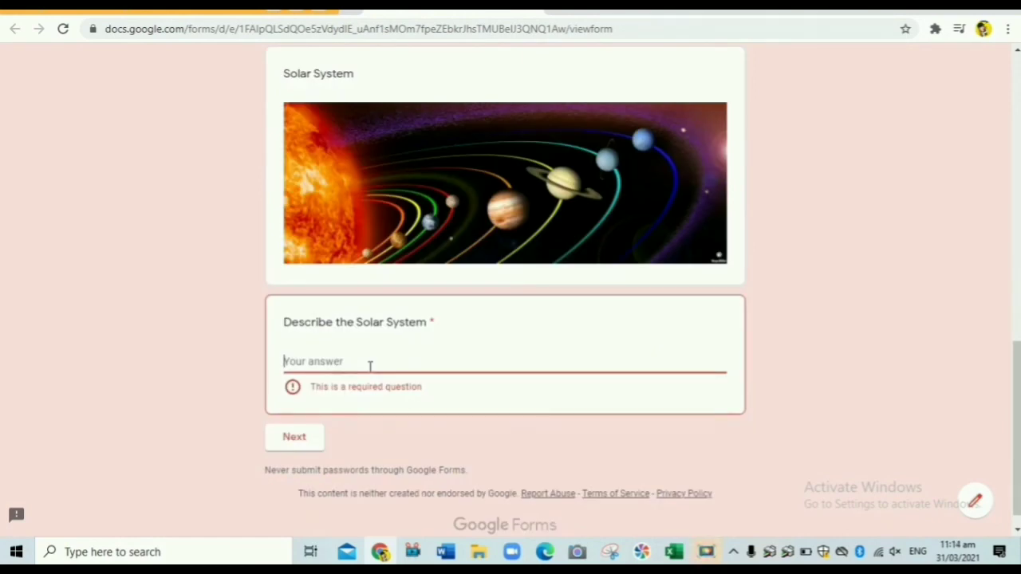
pyautogui.write('Th')
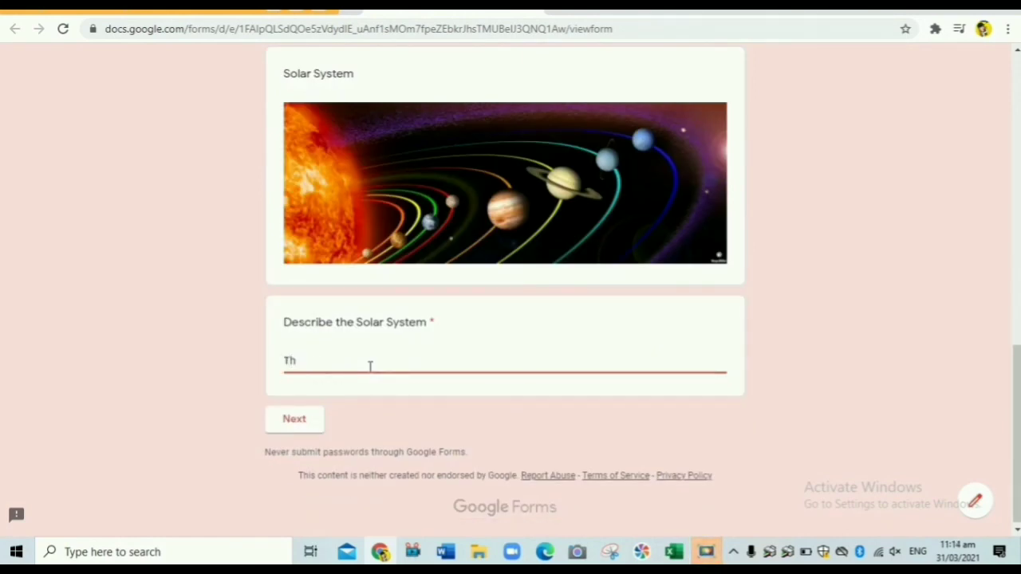
pyautogui.write('e Sola')
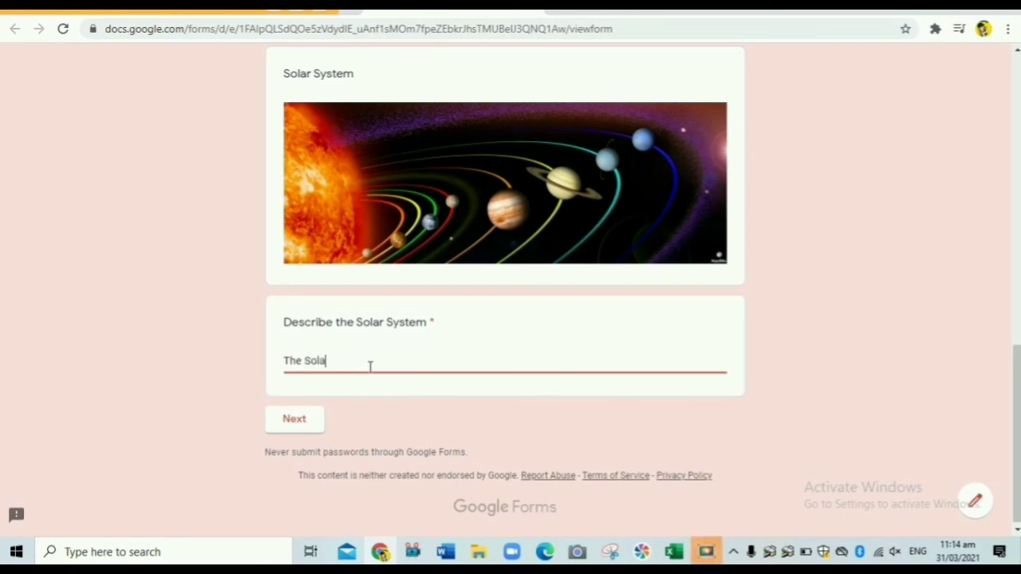